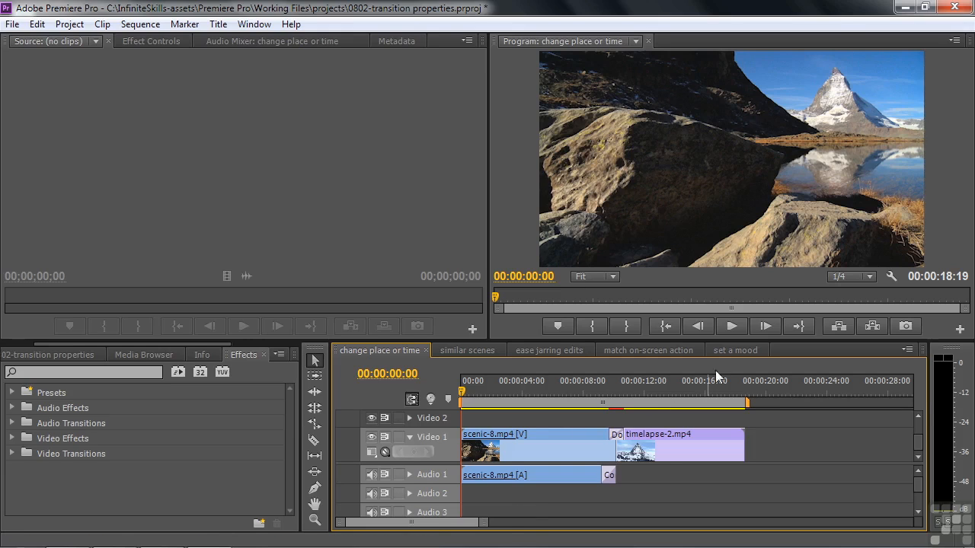
Open the "set a mood" sequence and display the effect settings of the Cross Dissolve between flowers-1 and flowers-7
left_click(743, 350)
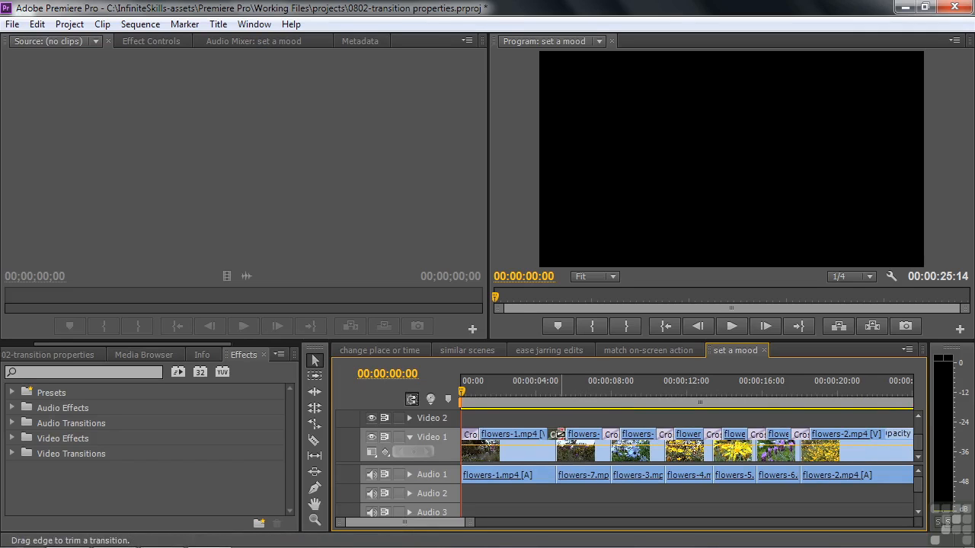
mouse_move(560, 440)
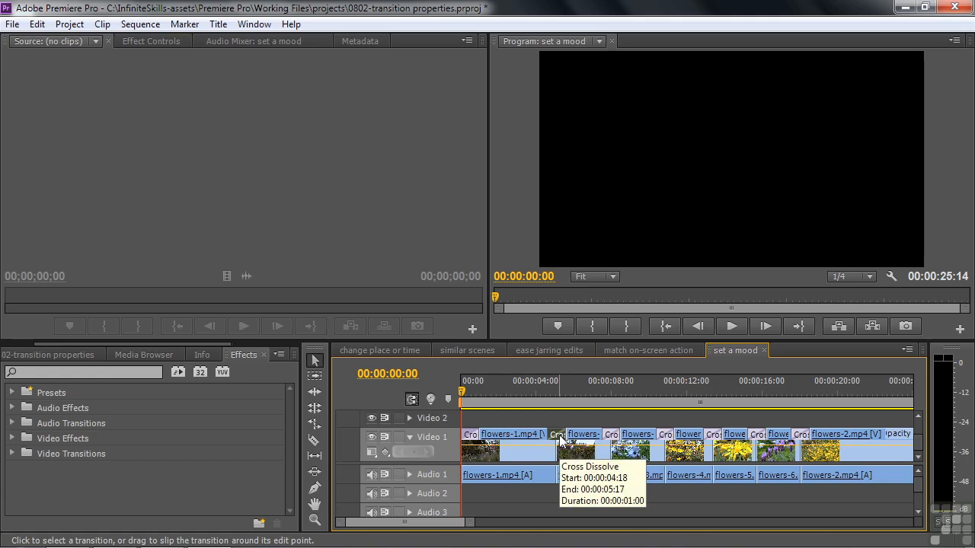
left_click(556, 439)
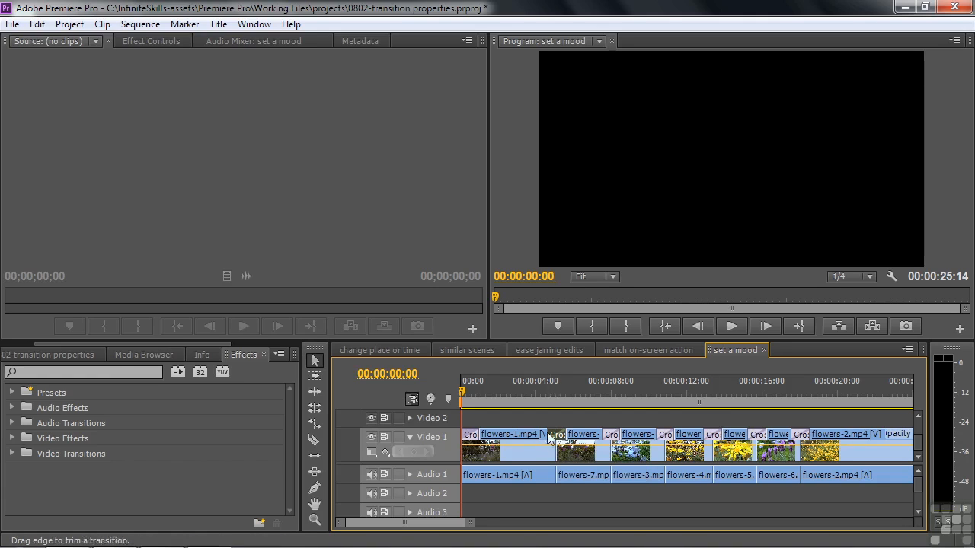
left_click(151, 41)
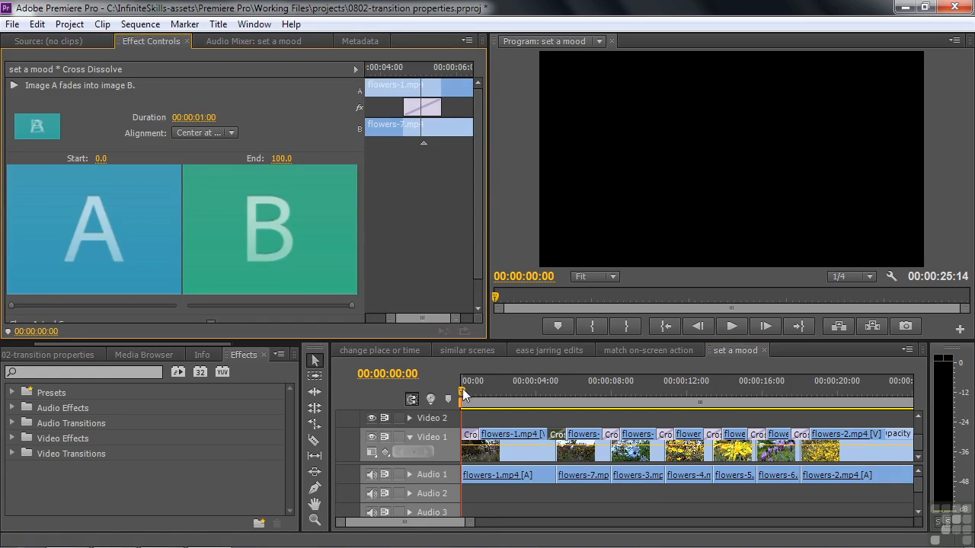
Scrub through the opening fade and on into the selected Cross Dissolve, parking the playhead at 00:00:04:29
left_click_drag(463, 388, 476, 397)
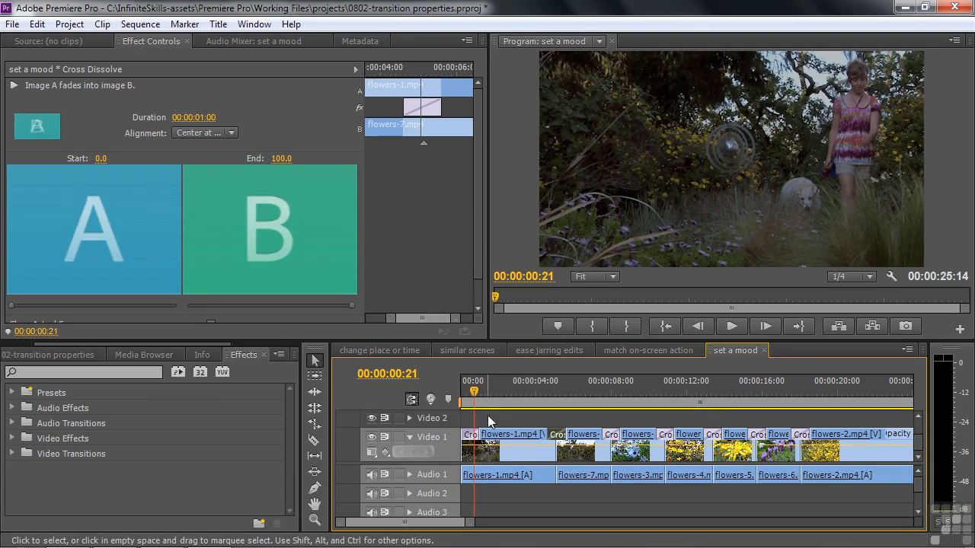
left_click_drag(474, 393, 554, 397)
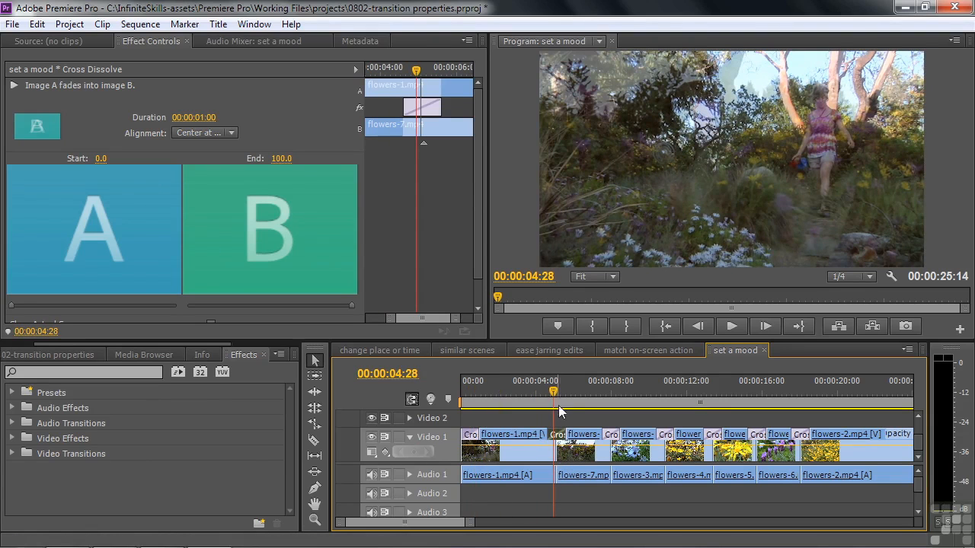
key("Right")
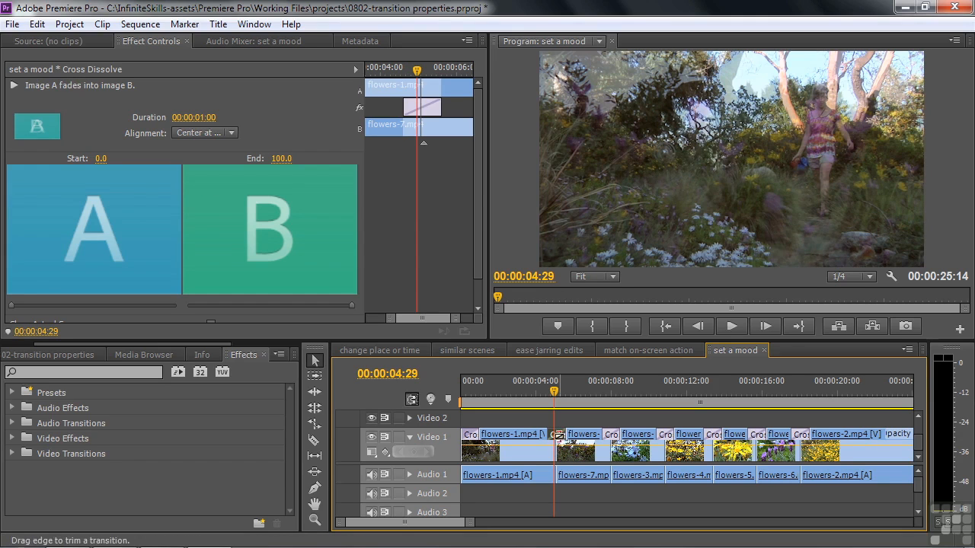
Review the dissolve's alignment options, and hide and restore the effect settings' timeline view
left_click(231, 132)
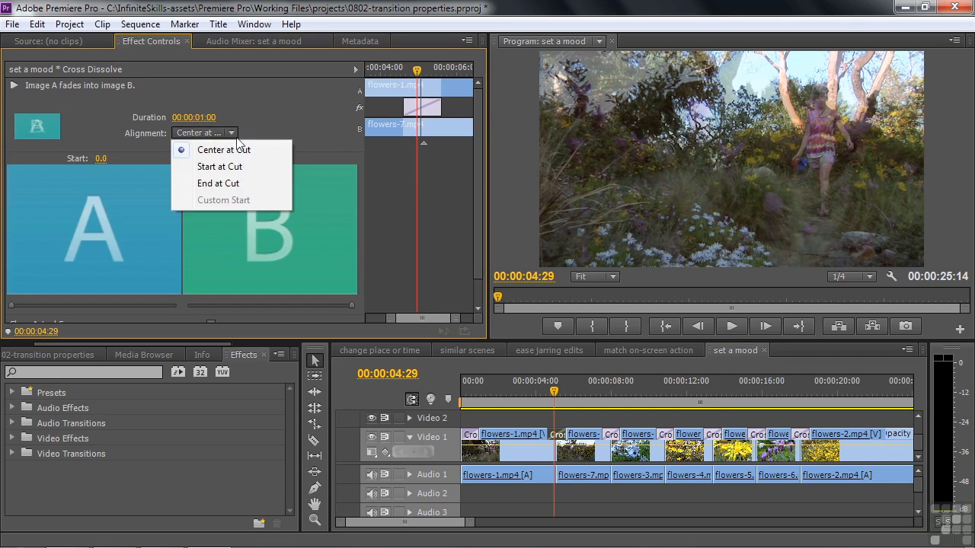
left_click(272, 93)
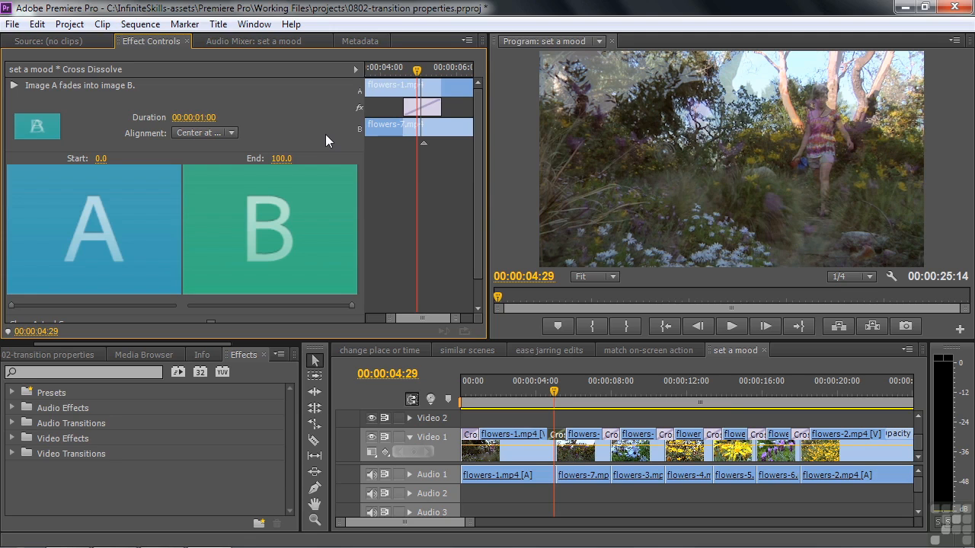
left_click(355, 70)
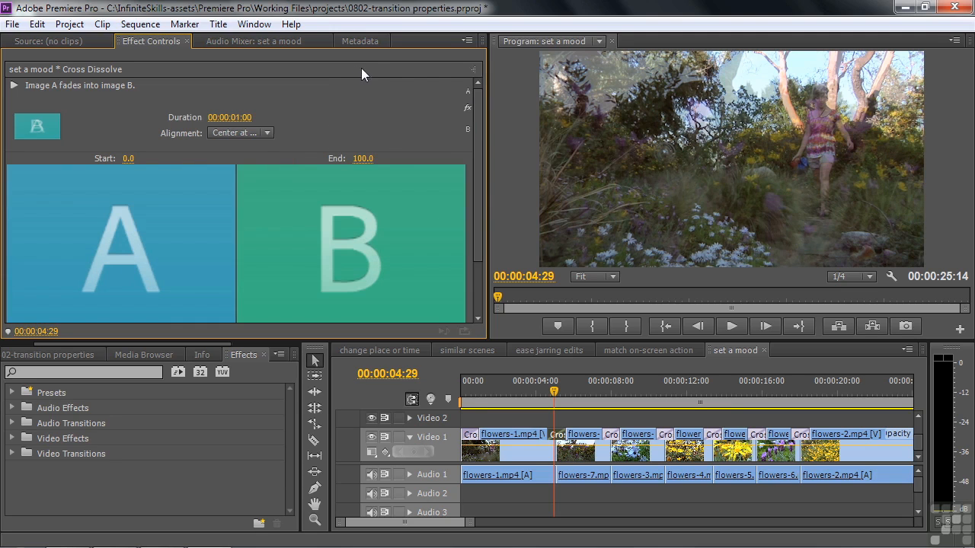
left_click(472, 69)
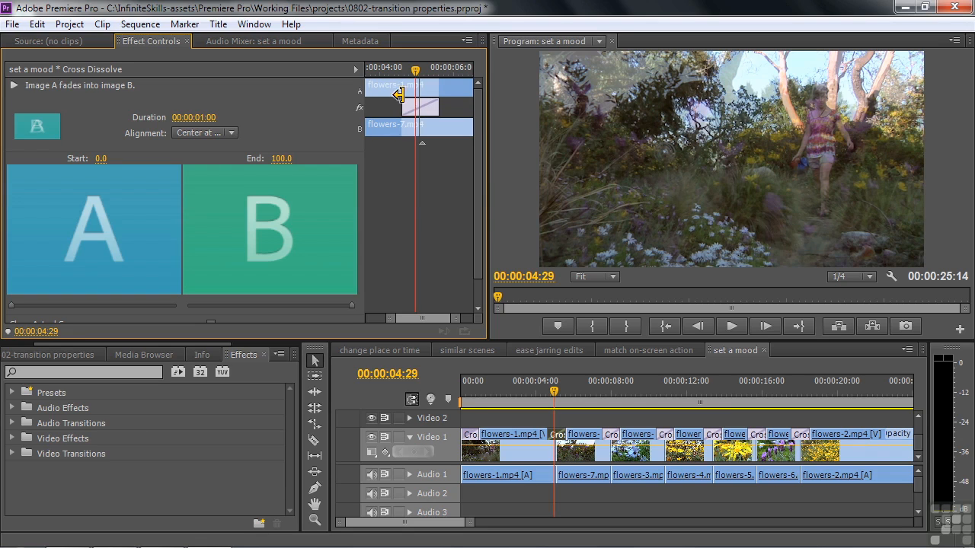
Move the playhead to 00:00:04:19 at the dissolve's start and show the actual sources in the transition preview
left_click_drag(415, 70, 404, 72)
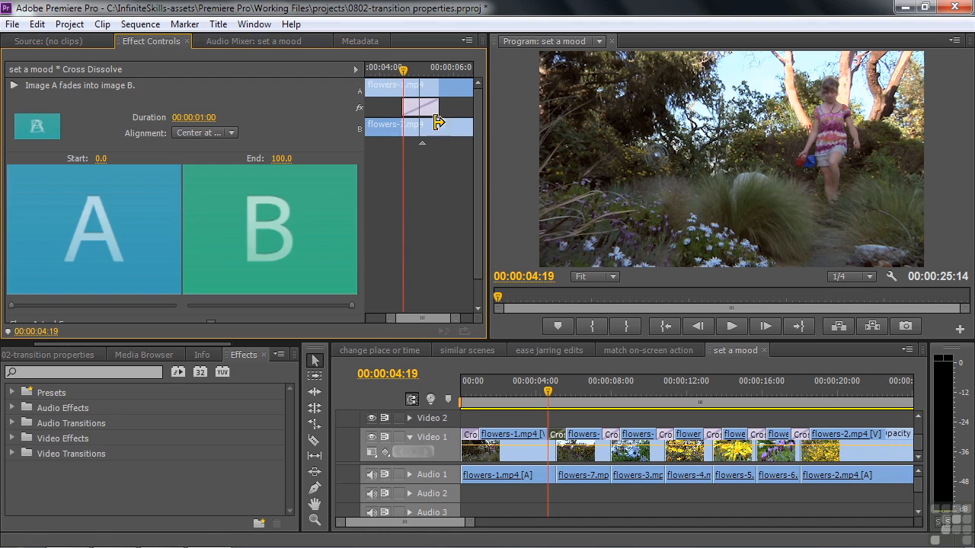
left_click_drag(478, 151, 481, 200)
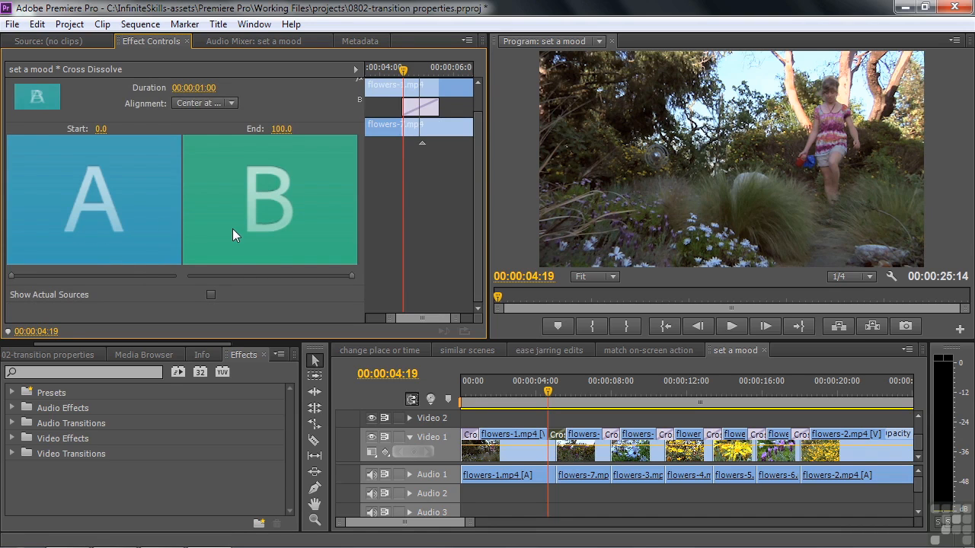
left_click(211, 295)
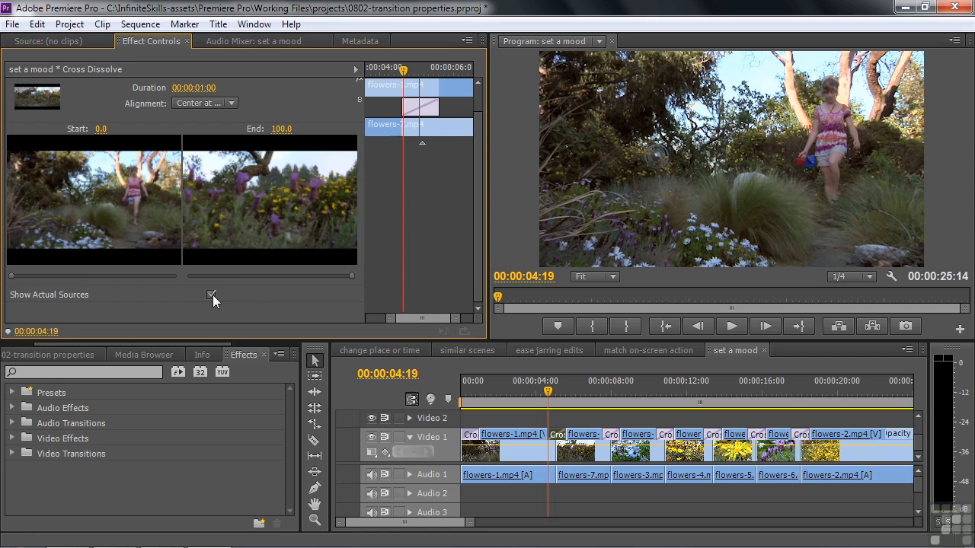
Examine the source previews of the next two Cross Dissolves and reselect the one between flowers-1 and flowers-7
left_click(611, 438)
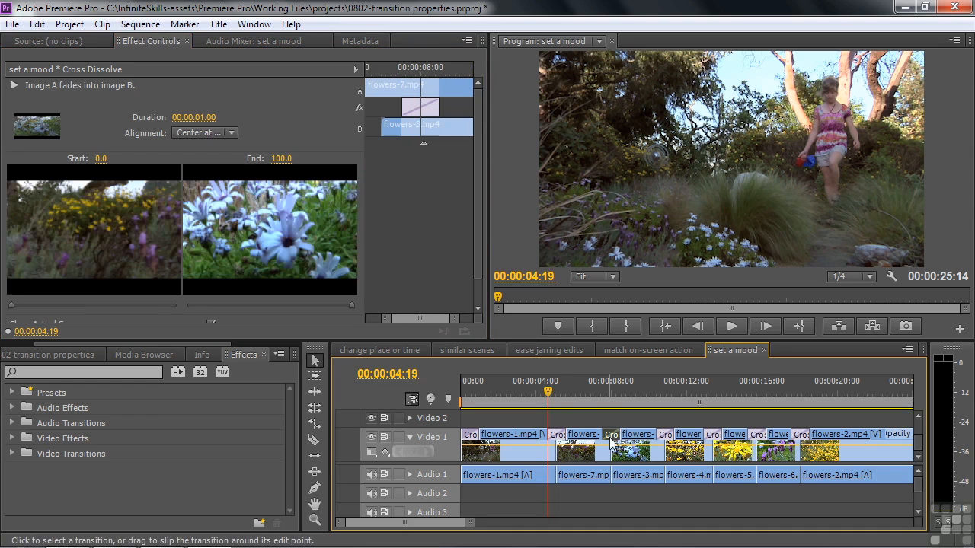
left_click(664, 438)
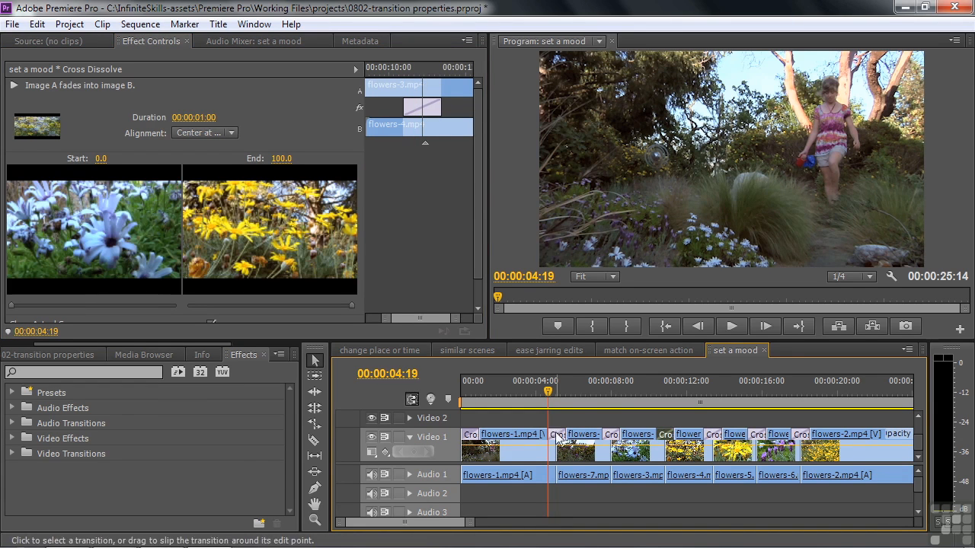
left_click(554, 438)
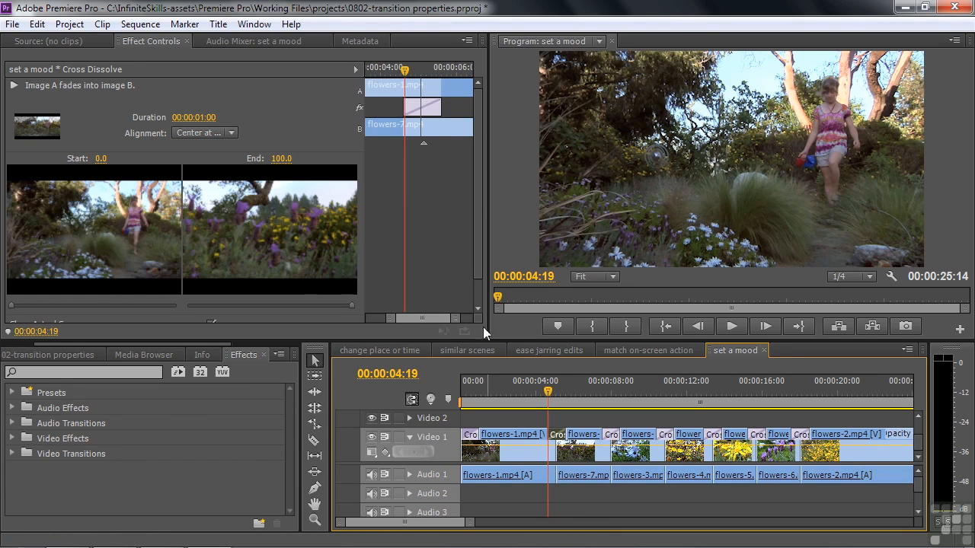
Slip the dissolve slightly earlier relative to the cut for a Custom Start alignment, checking the alignment choices before and after
scroll(479, 273, "down", 2)
scroll(481, 303, "up", 1)
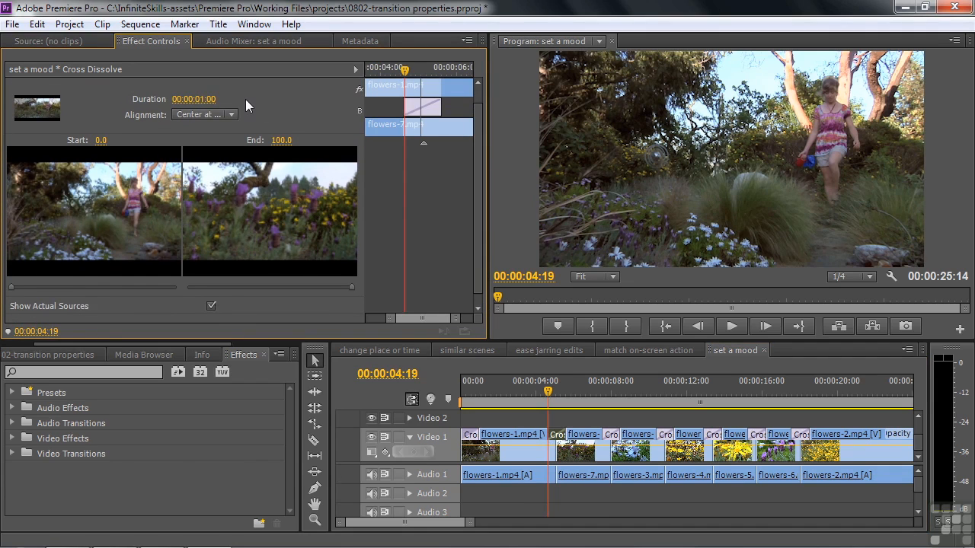
left_click(231, 115)
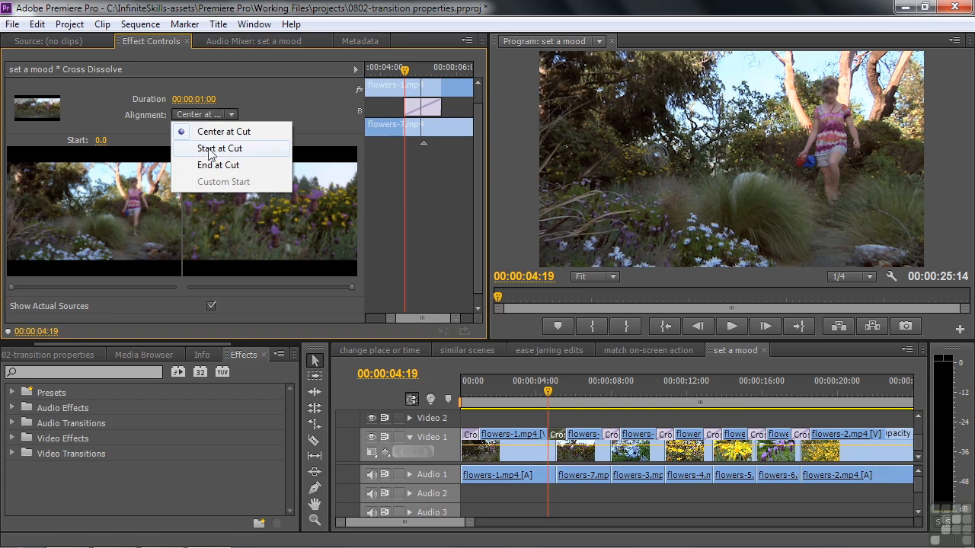
left_click(268, 86)
mouse_move(430, 109)
left_mouse_down()
mouse_move(450, 110)
mouse_move(406, 111)
mouse_move(424, 110)
left_mouse_up()
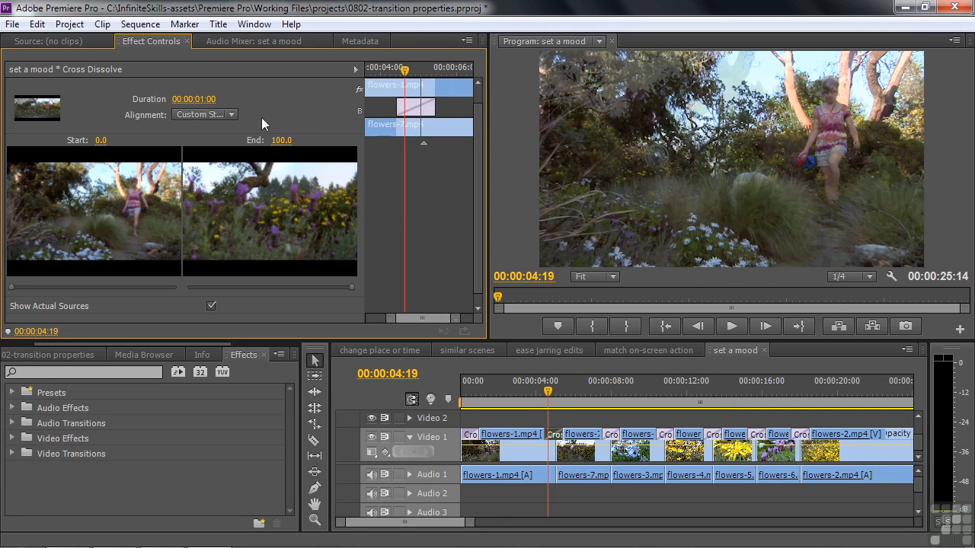
left_click(233, 115)
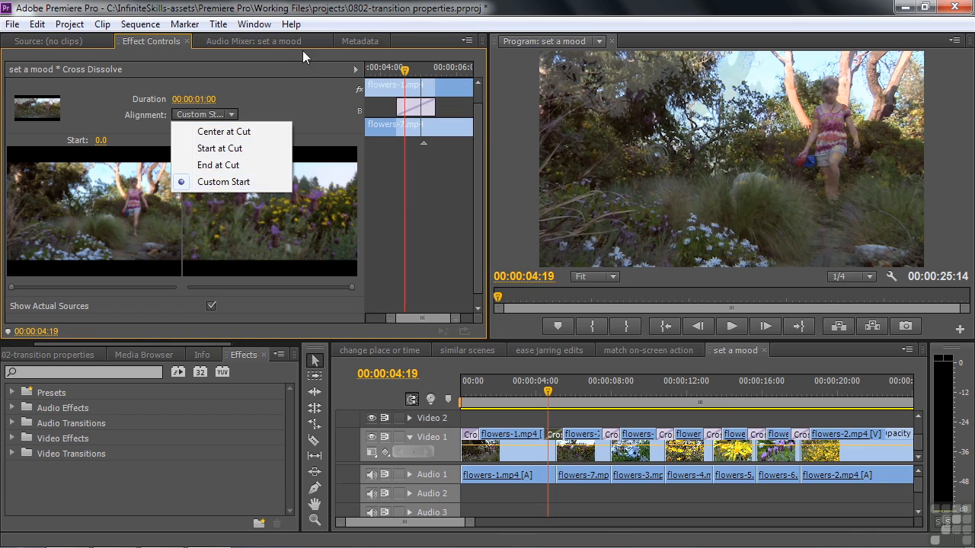
left_click(287, 80)
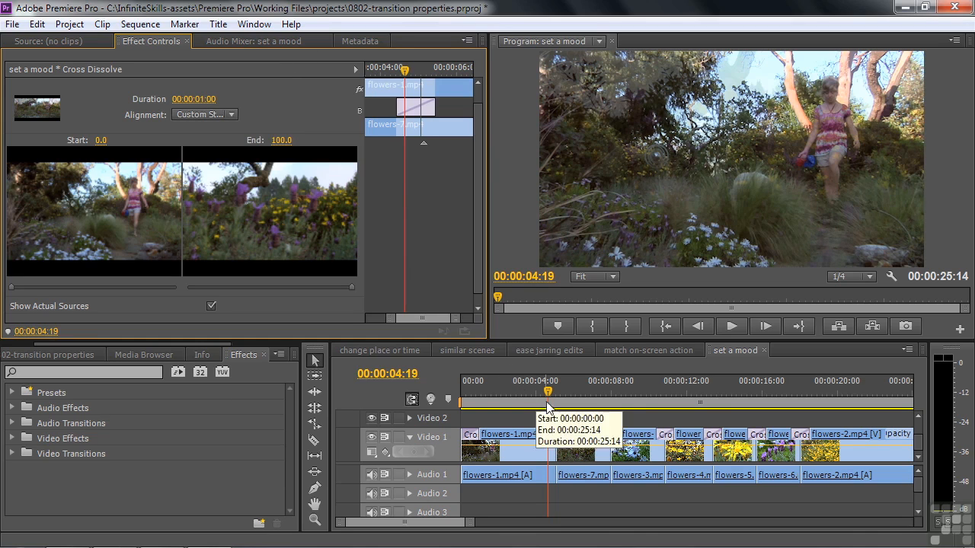
In the "change place or time" sequence, park the playhead at 00:00:09:24 and select the Doors transition between the two clips
left_click(391, 351)
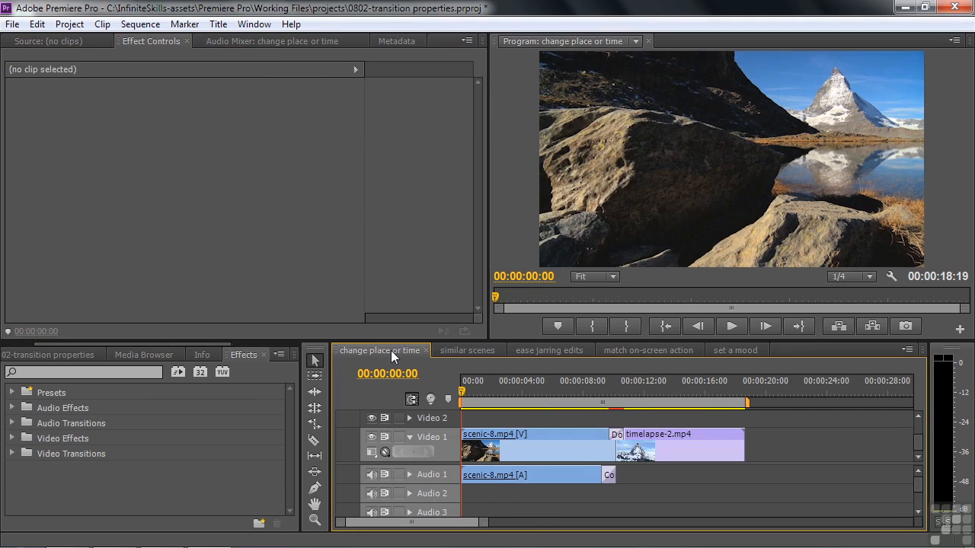
left_click(611, 382)
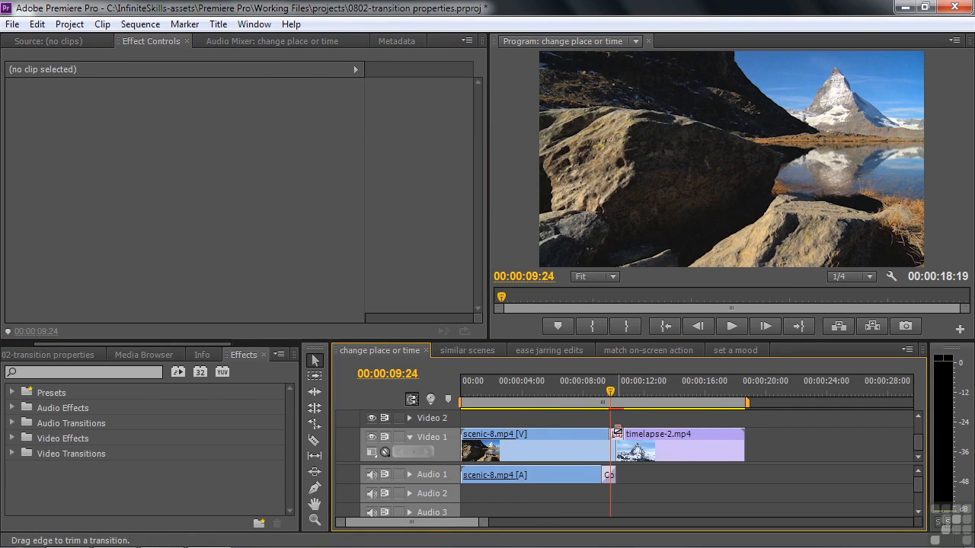
left_click(617, 440)
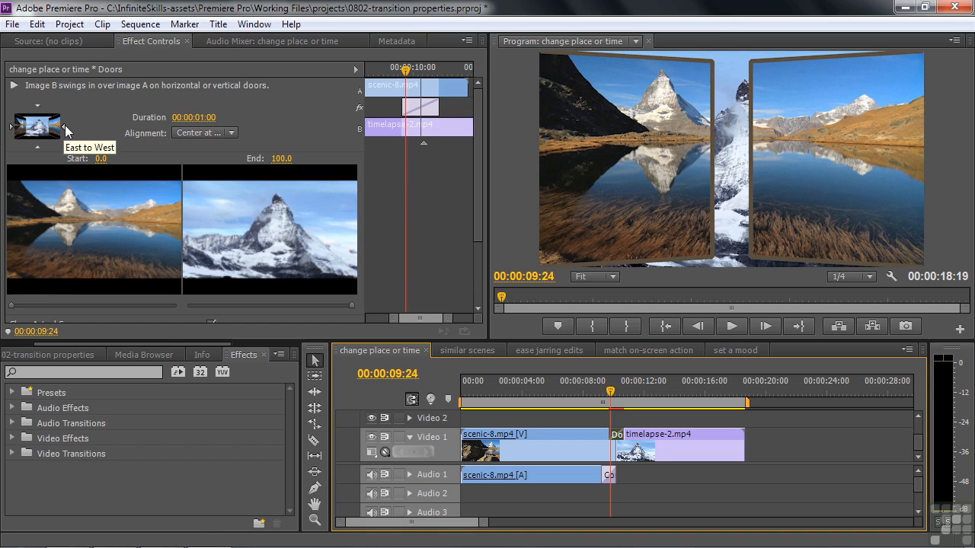
Try a vertical direction for the Doors transition, previewing at 00:00:09:27, and return it to East to West, previewing at 00:00:10:01
left_click(38, 108)
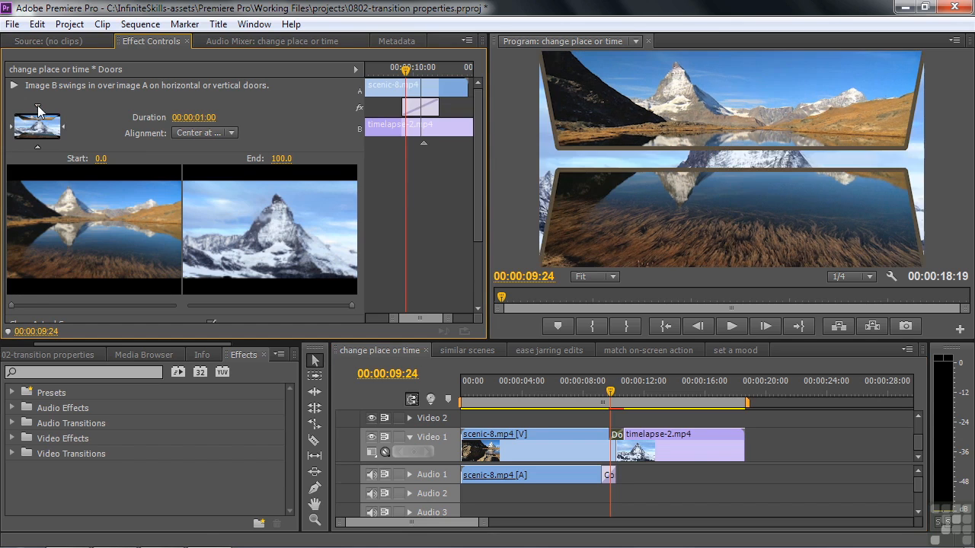
left_click_drag(500, 298, 500, 299)
left_click_drag(610, 406, 611, 401)
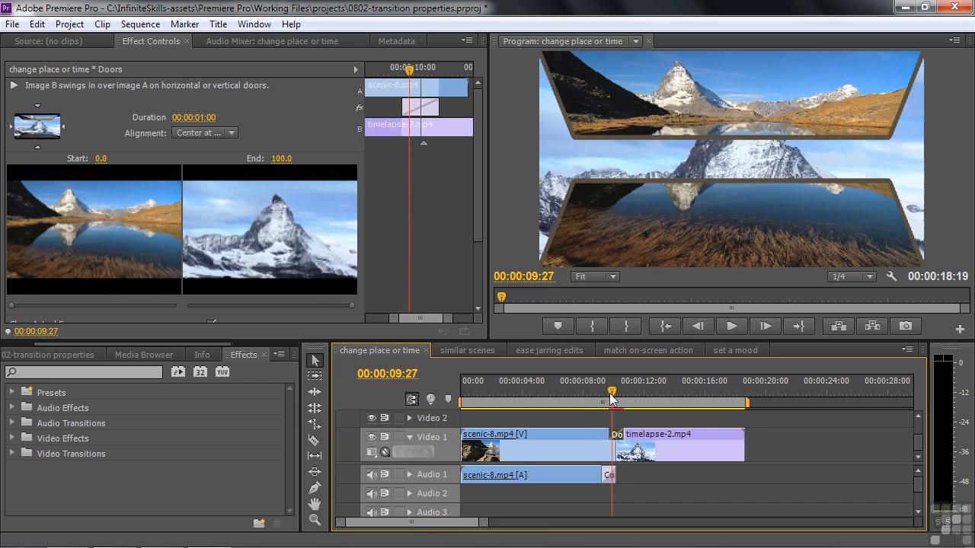
left_click(64, 127)
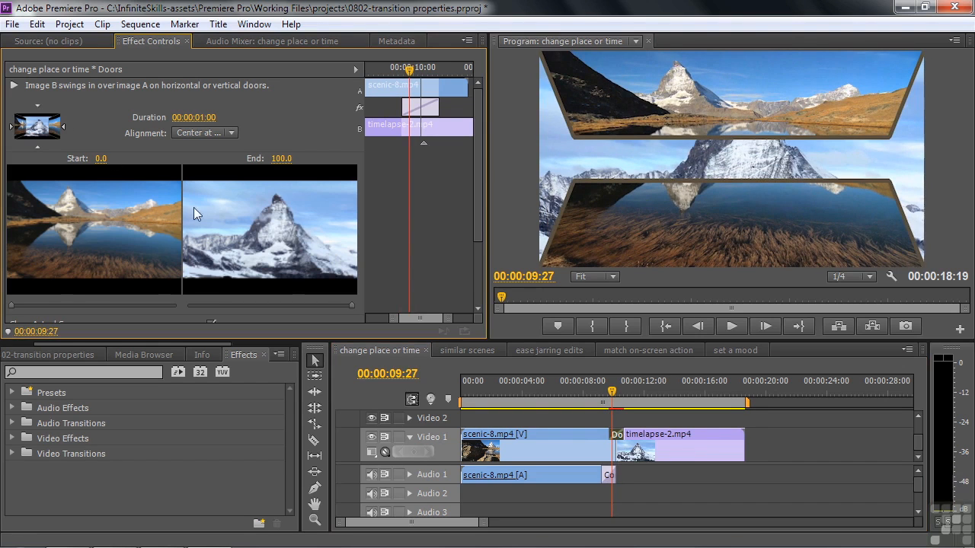
left_click_drag(611, 393, 614, 394)
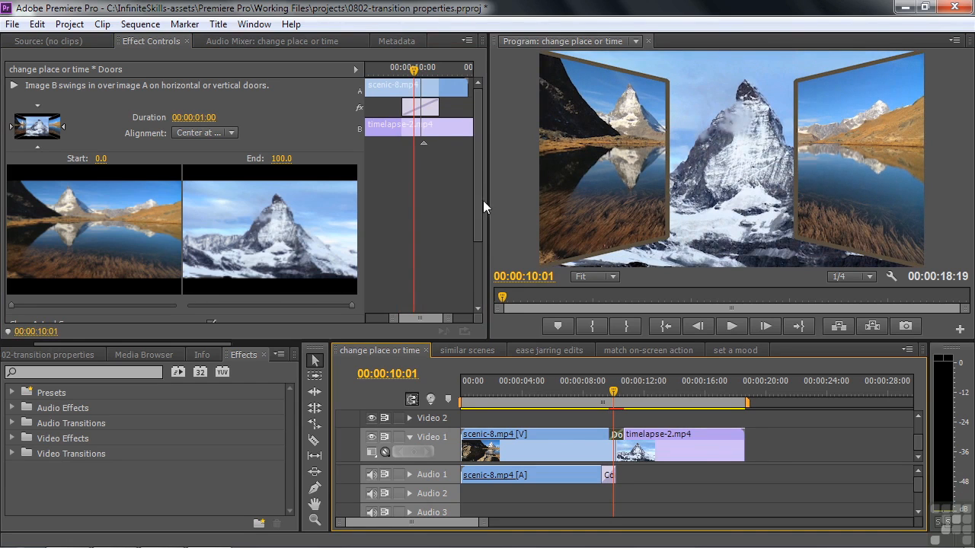
Check the Doors transition's Reverse option and scrub across the transition, parking the playhead at 00:00:10:00
scroll(480, 206, "down", 3)
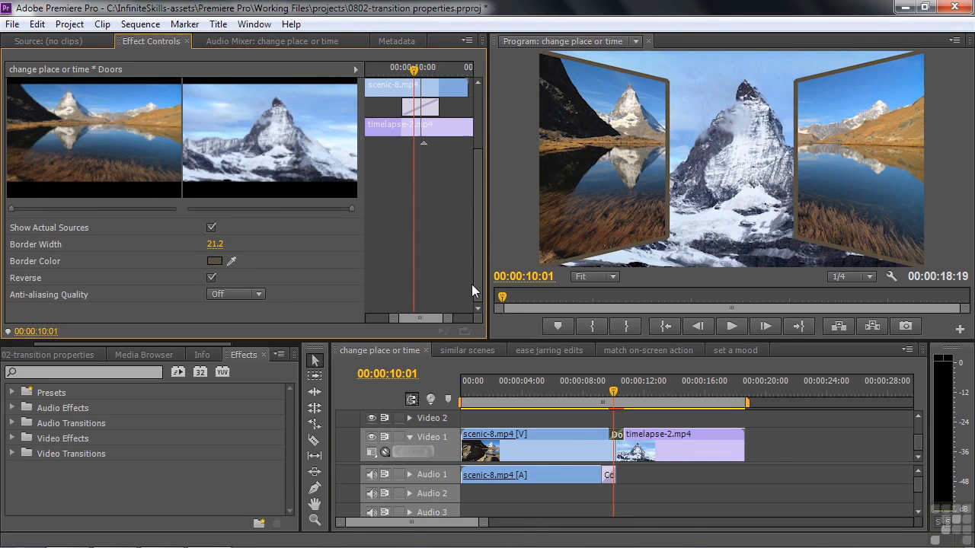
mouse_move(606, 393)
left_mouse_down()
mouse_move(619, 406)
mouse_move(612, 403)
left_mouse_up()
left_click(212, 279)
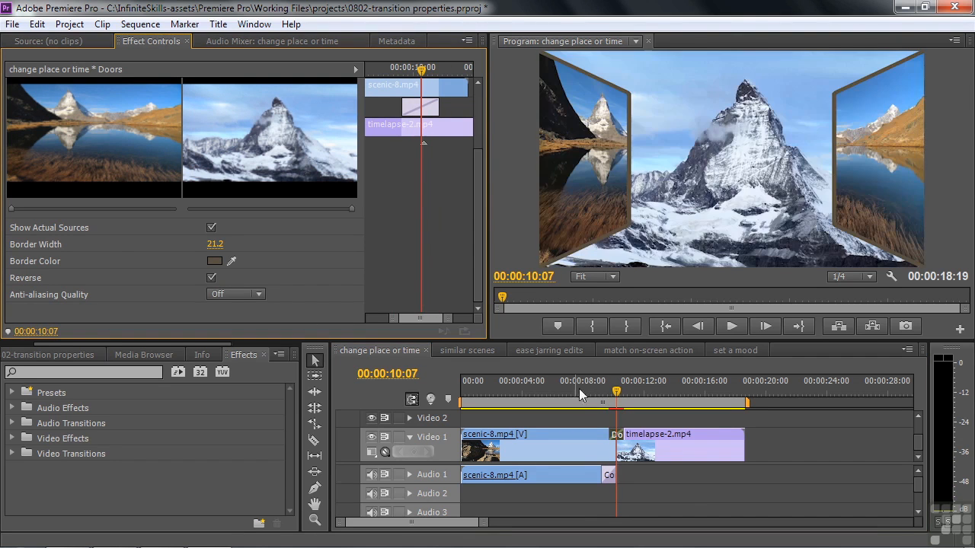
mouse_move(612, 396)
left_mouse_down()
mouse_move(619, 401)
mouse_move(604, 403)
left_mouse_up()
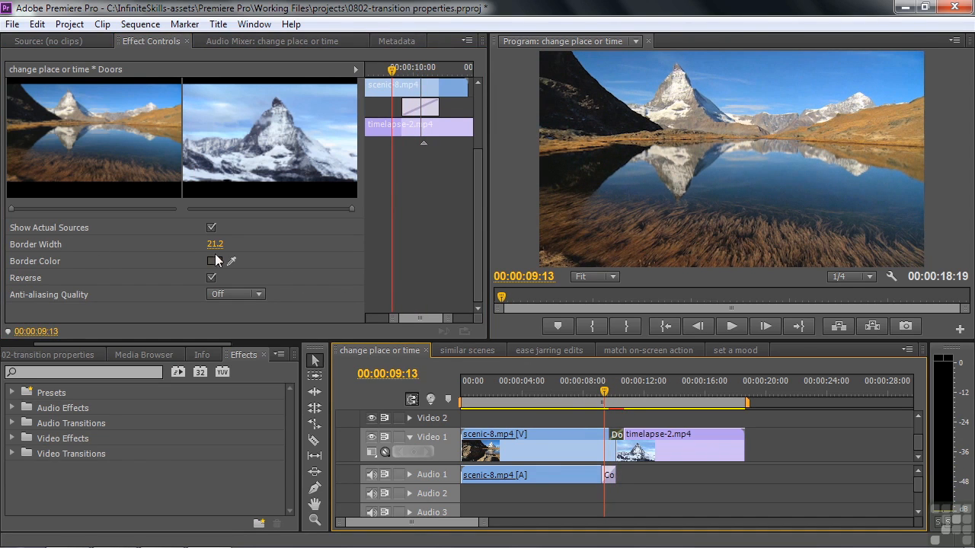
left_click_drag(609, 396, 614, 397)
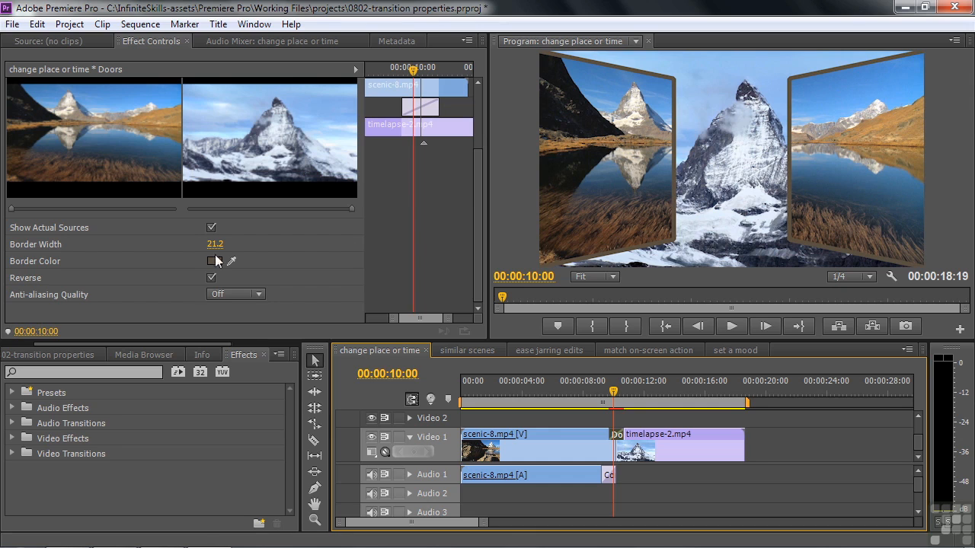
Try a pale sky color sampled from the preview for the Doors border, and set the border color to dark blue 11325C
left_click_drag(234, 262, 688, 237)
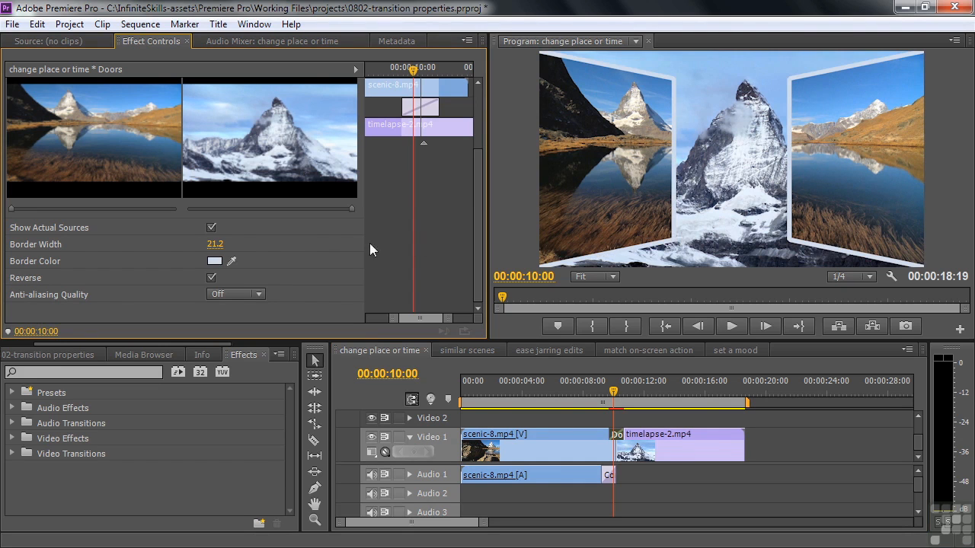
left_click(215, 262)
left_click(476, 277)
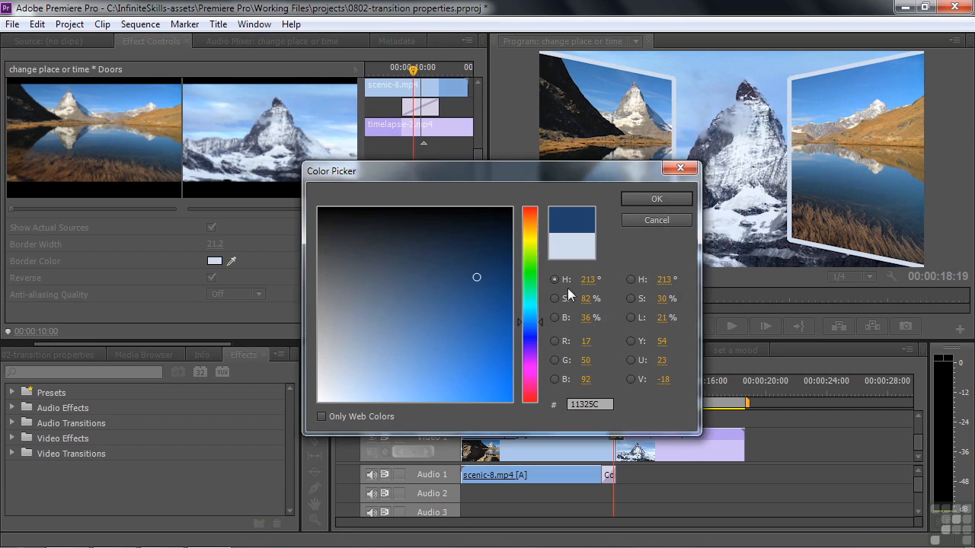
left_click(655, 199)
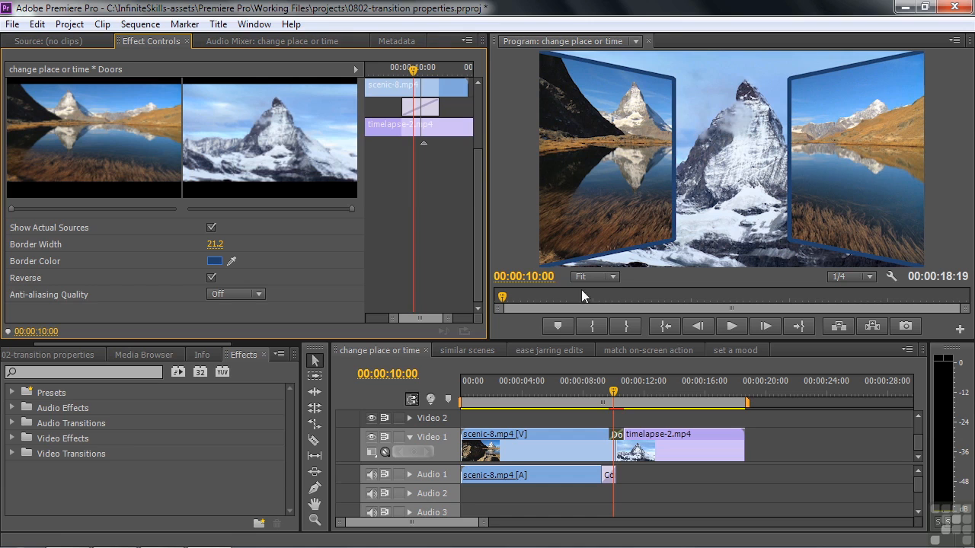
Magnify the program preview to 200% around a door's upper corner and set the Doors transition's anti-aliasing quality to High
left_click(613, 277)
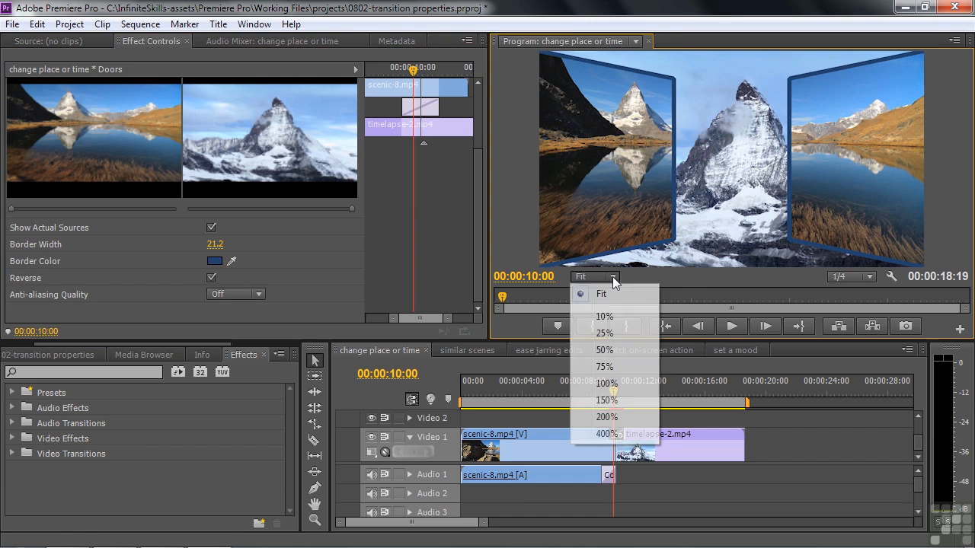
left_click(608, 417)
left_click_drag(968, 166, 970, 101)
left_click_drag(719, 272, 645, 270)
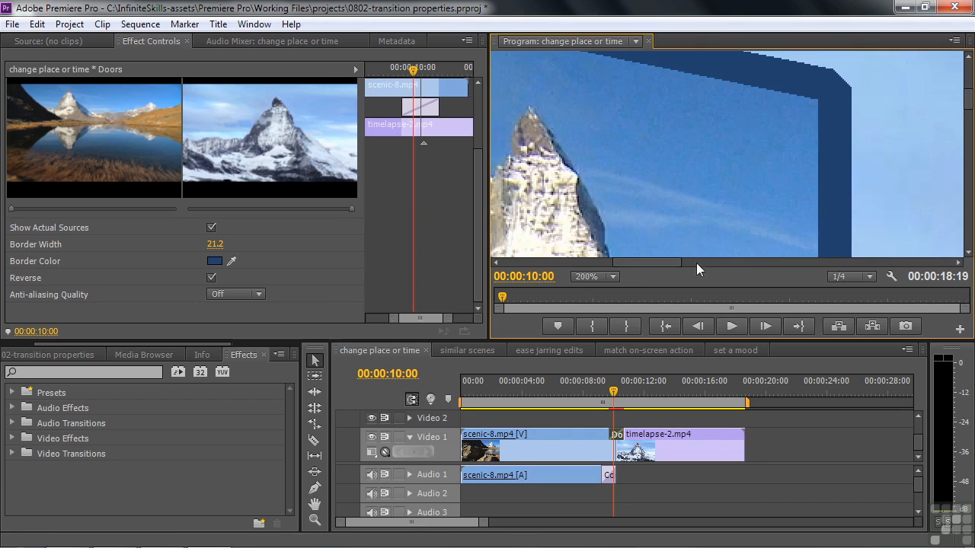
left_click_drag(968, 114, 968, 90)
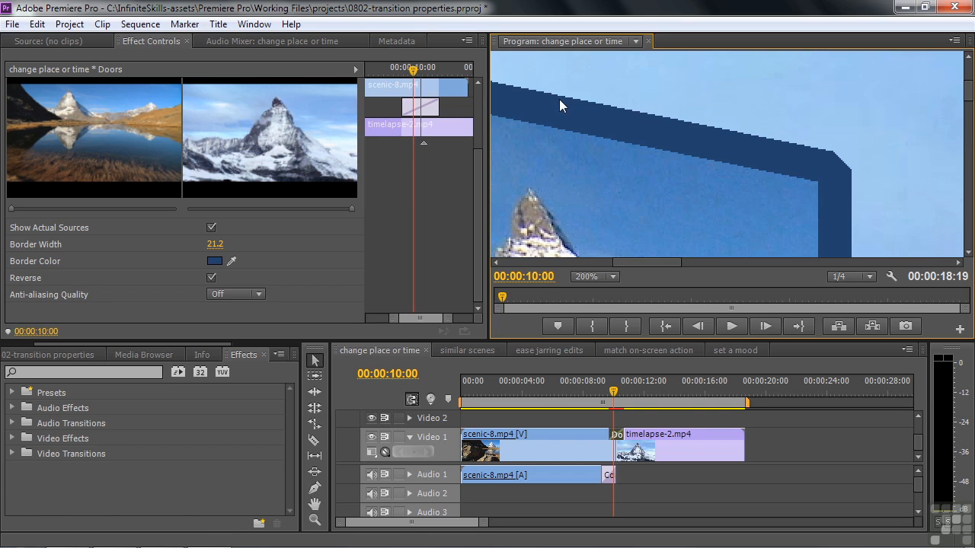
left_click(251, 295)
left_click(250, 360)
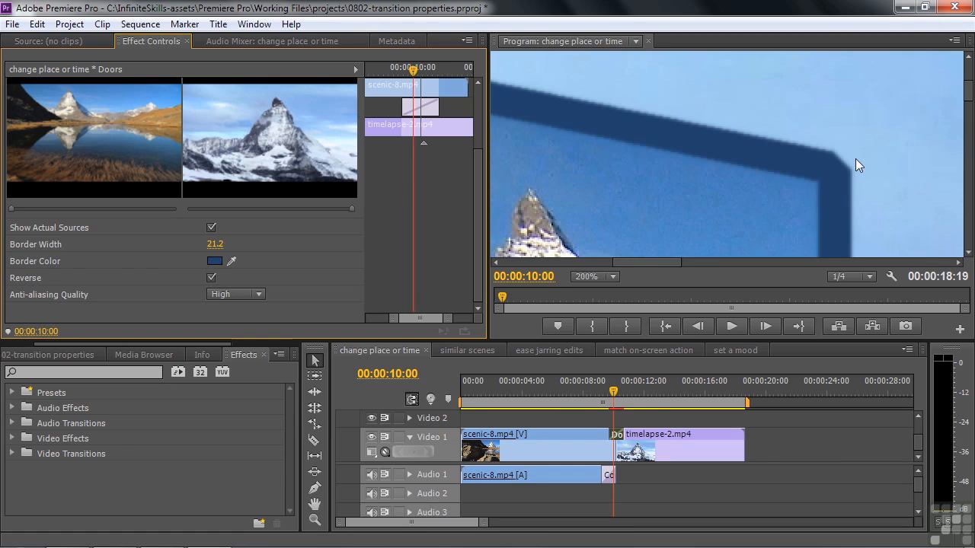
Fit the whole frame in the program preview and scrub across the Doors transition, parking the playhead at 00:00:09:24
left_click(611, 277)
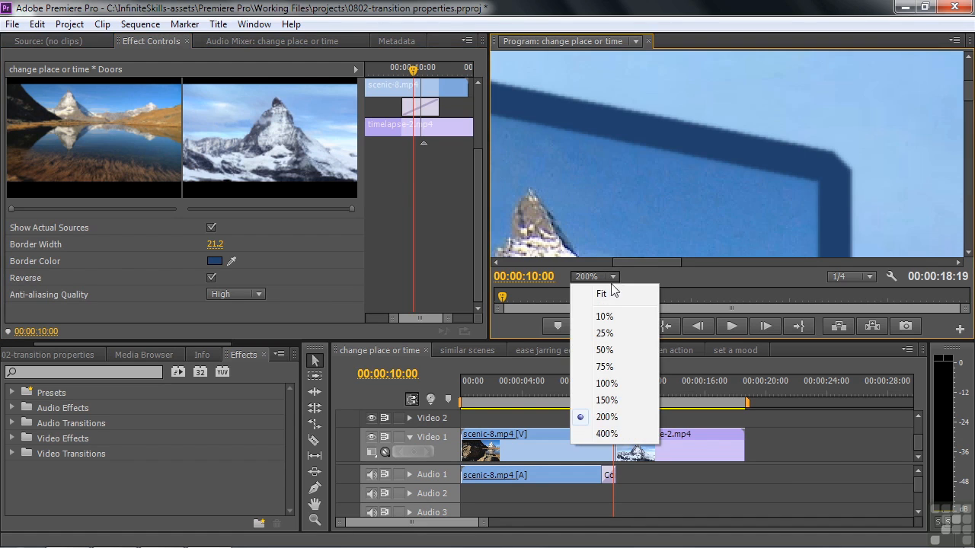
left_click(599, 230)
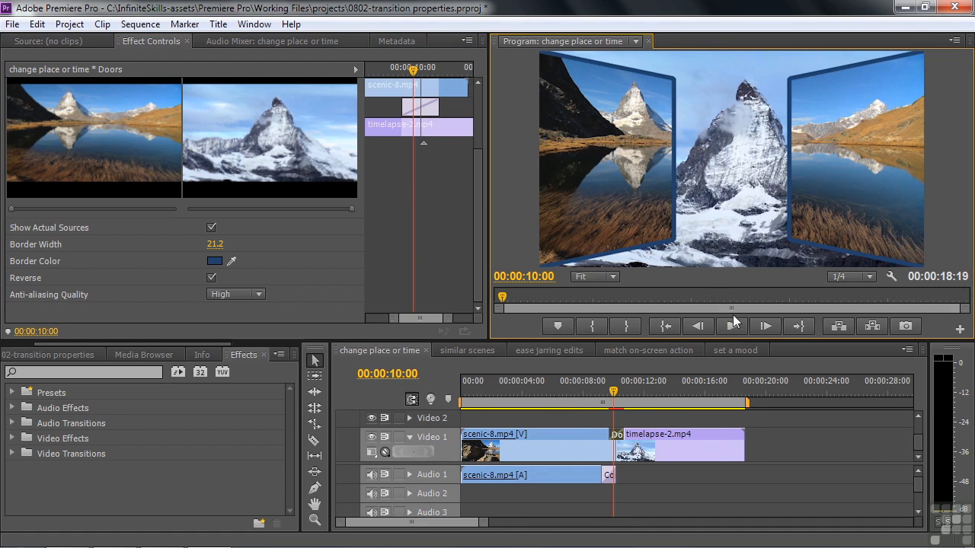
left_click_drag(614, 393, 618, 393)
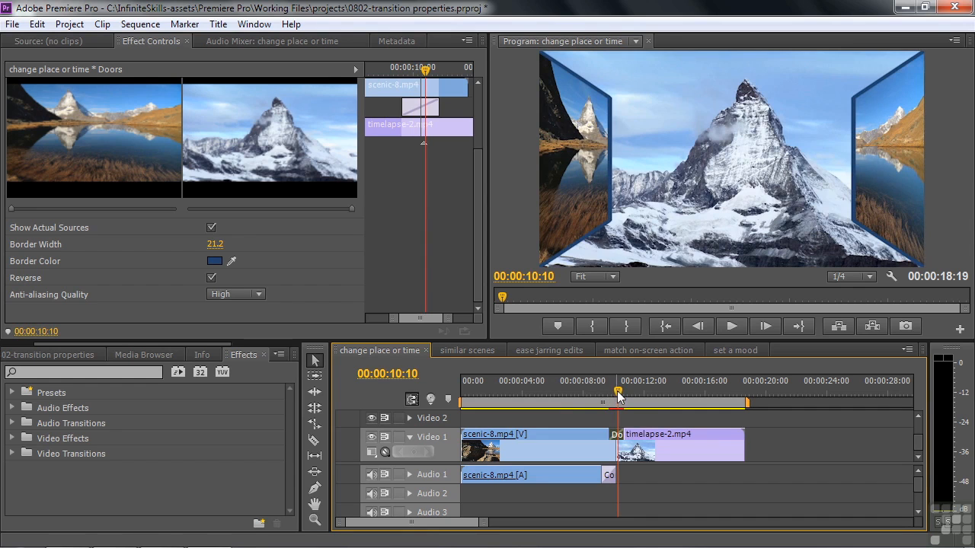
left_click_drag(618, 391, 610, 393)
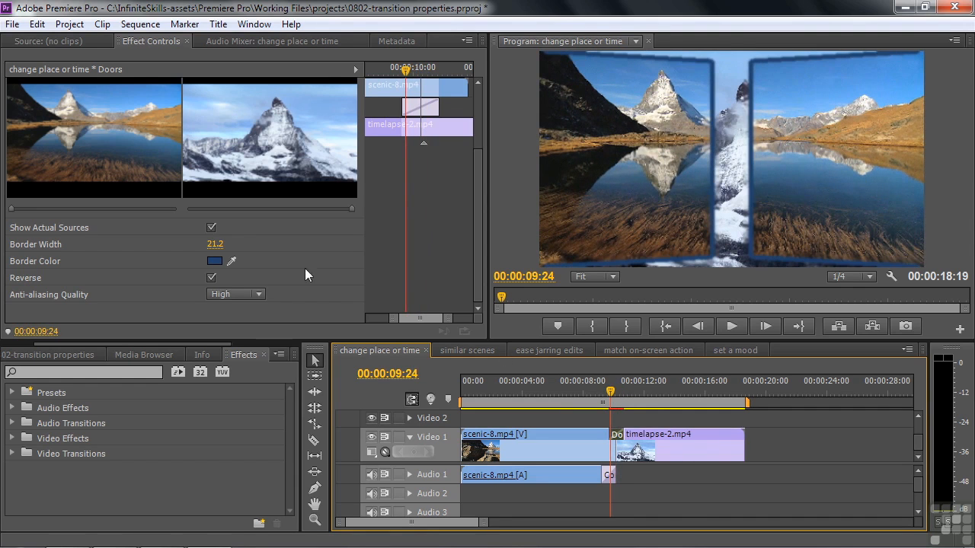
In the "similar scenes" sequence, bring up the Iris Round transition between stream-5.mp4 and stream-6.mp4 and park the playhead at 00:00:08:01
left_click(473, 348)
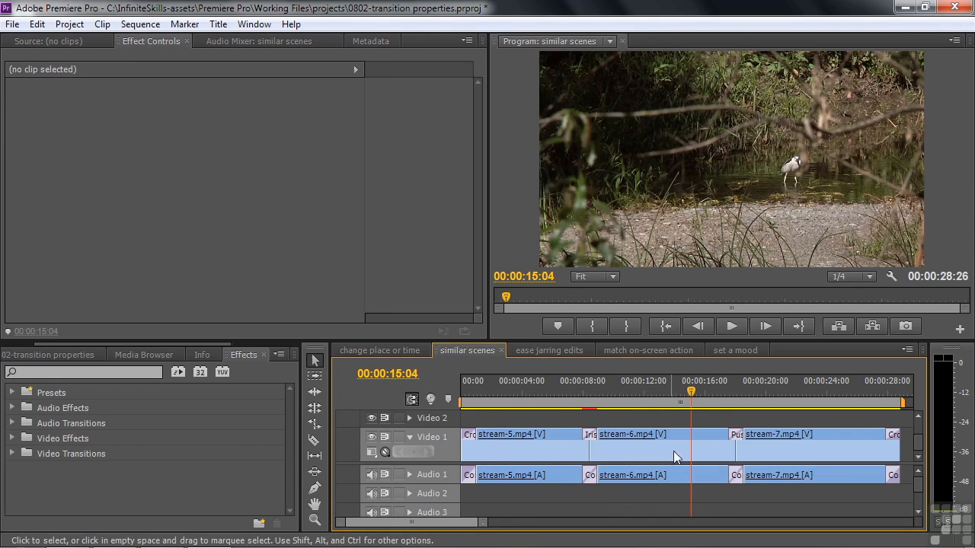
left_click_drag(690, 395, 592, 395)
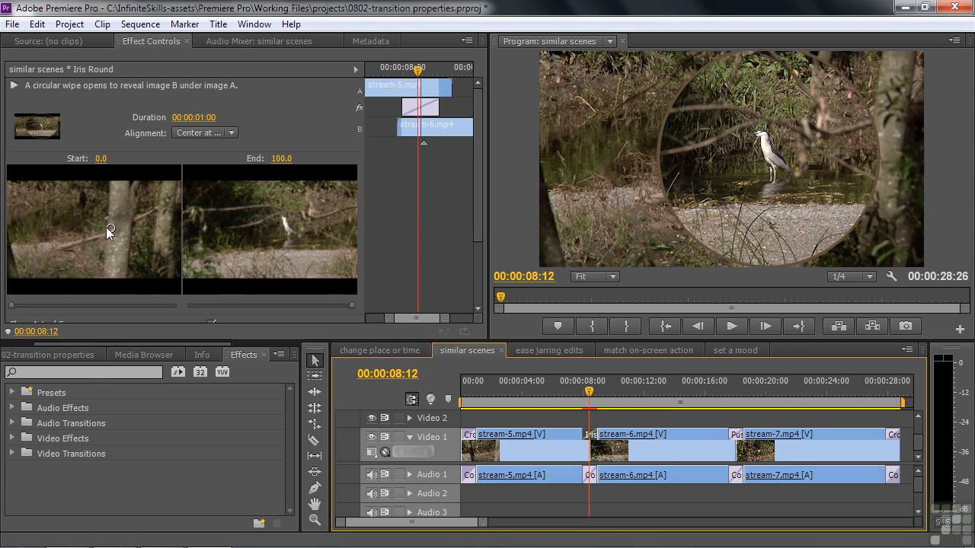
left_click_drag(596, 391, 585, 394)
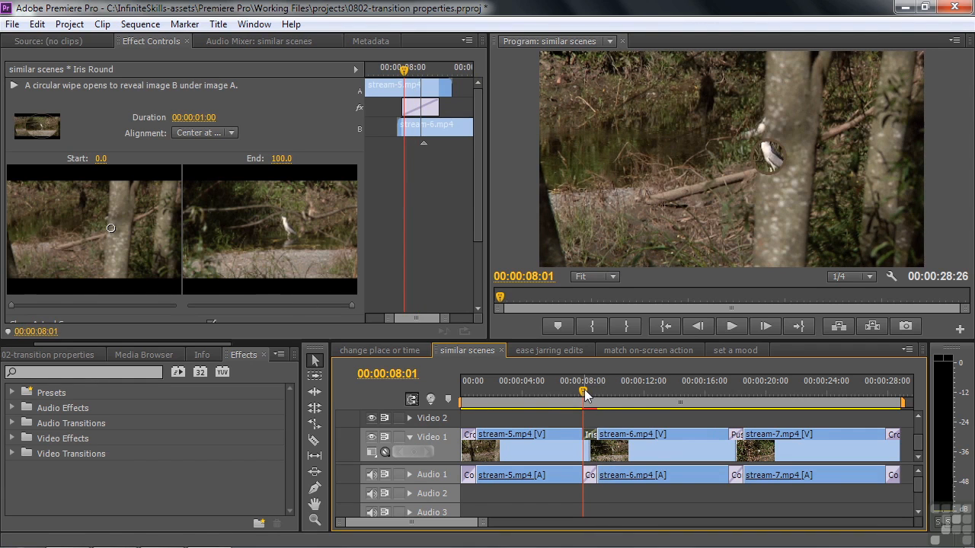
Move the Iris Round transition's center slightly up and left so the circle opens on the bird, and show its border properties
left_click(112, 228)
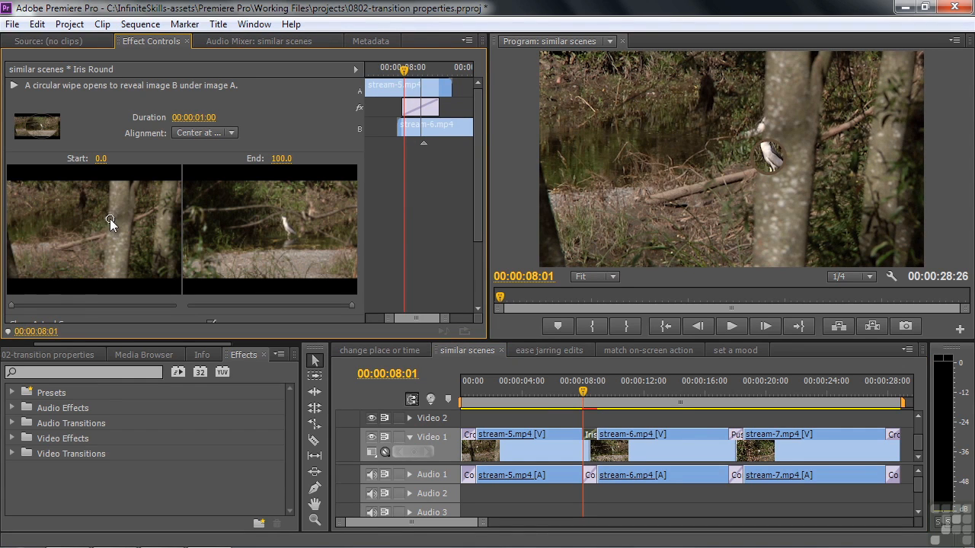
left_click_drag(108, 217, 106, 219)
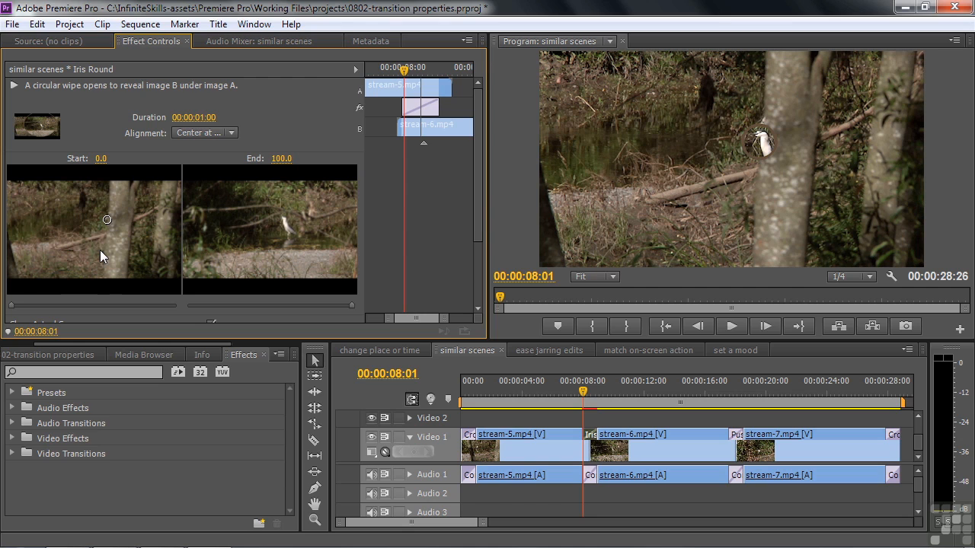
scroll(100, 255, "down", 3)
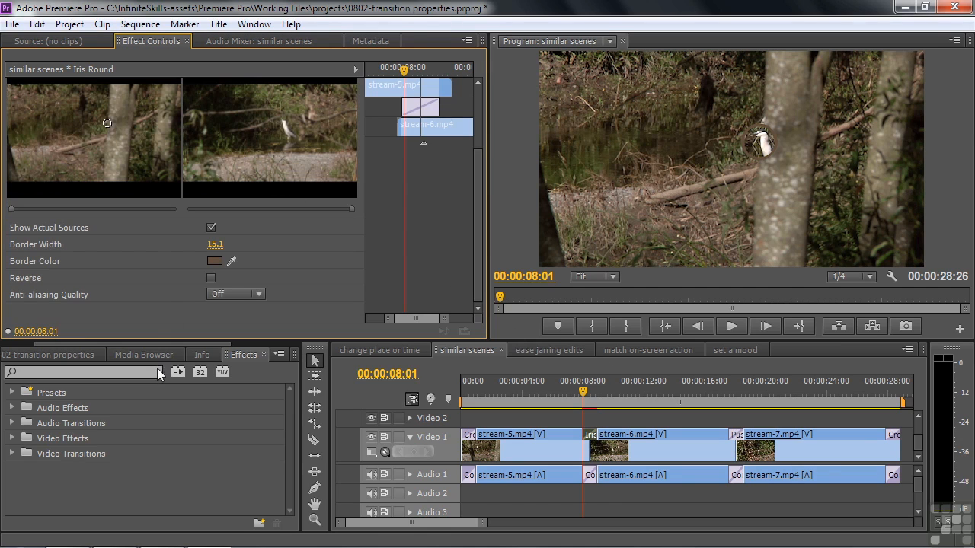
Replace the Iris Round transition between stream-5.mp4 and stream-6.mp4 with Zoom Boxes from the Zoom video transitions, and select it
left_click(12, 454)
scroll(288, 431, "down", 1)
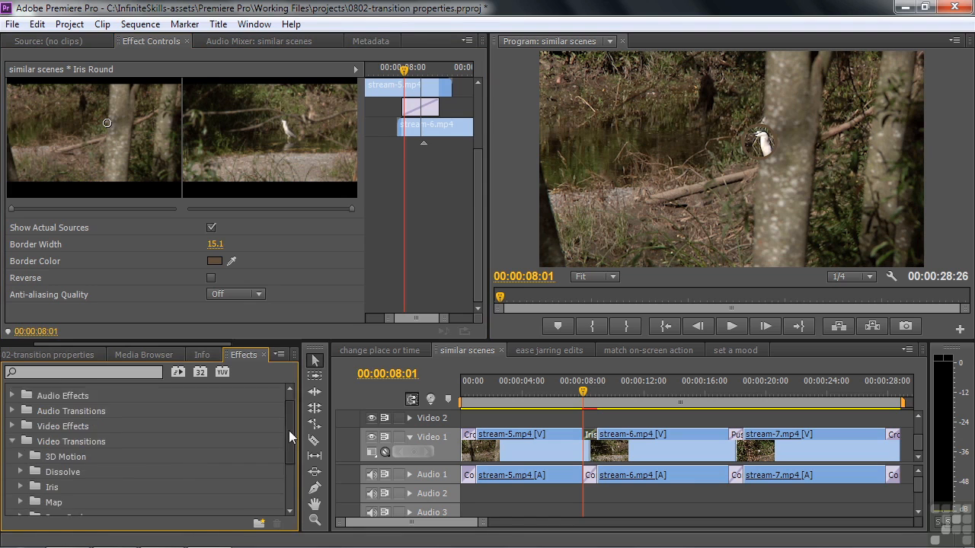
left_click_drag(289, 431, 287, 496)
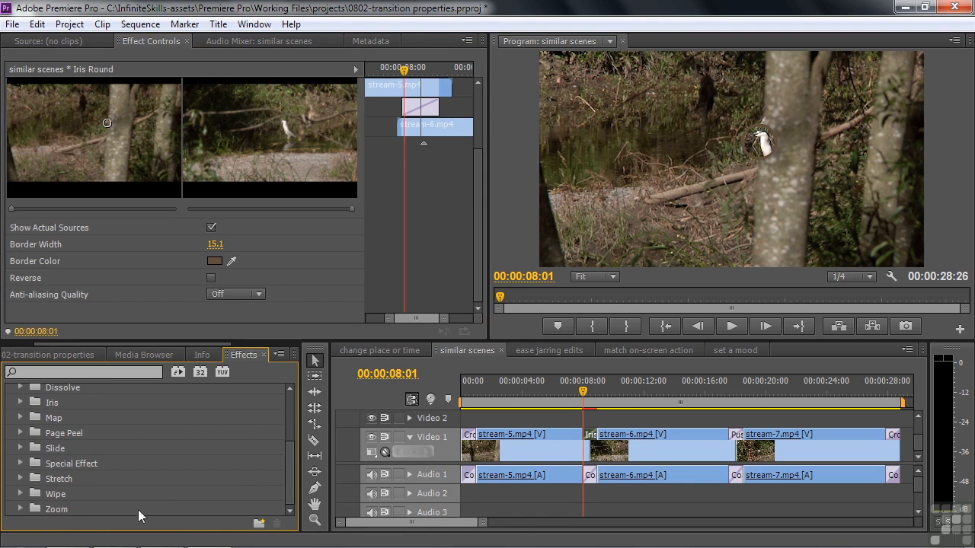
left_click(20, 508)
left_click_drag(285, 457, 289, 488)
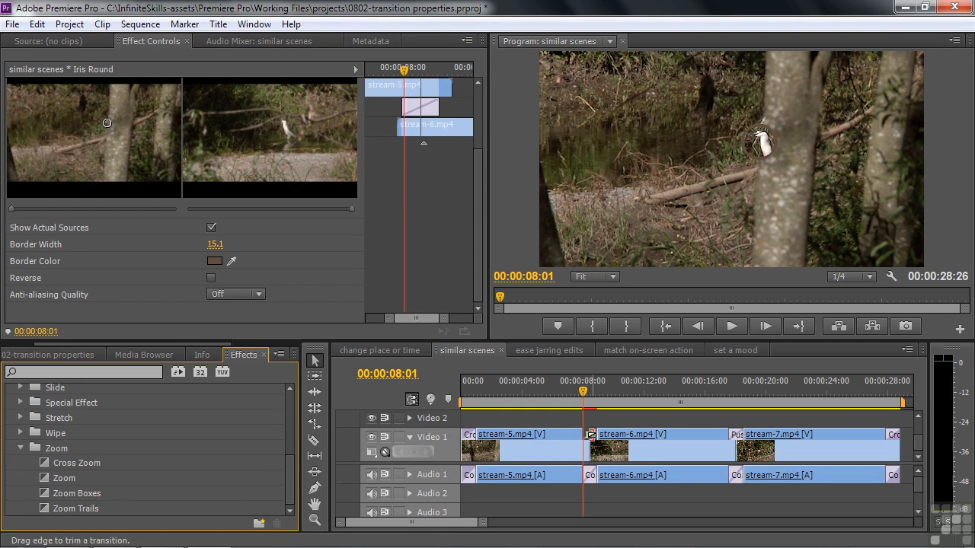
left_click_drag(42, 494, 591, 435)
left_click(590, 434)
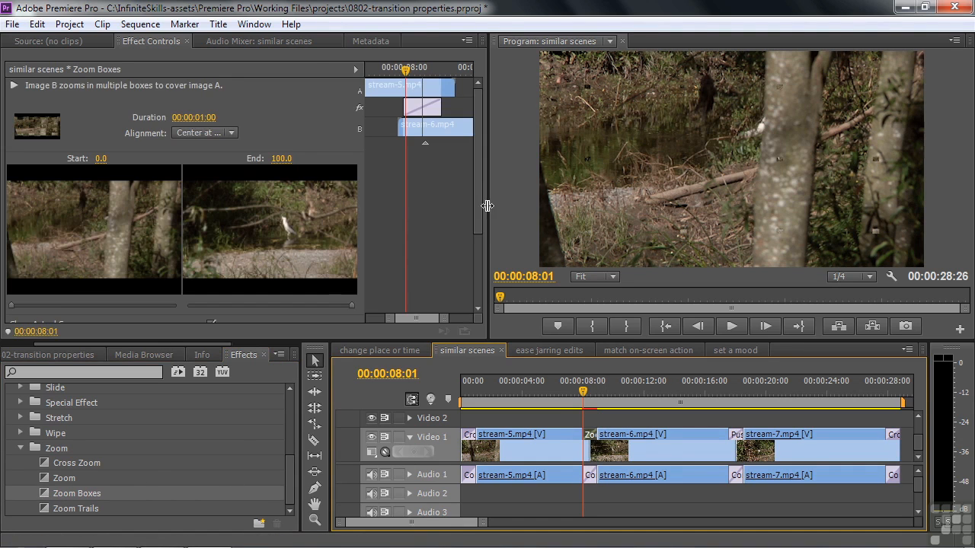
Check the custom settings of the Zoom Boxes transition without changing the number of shapes
left_click_drag(478, 178, 471, 282)
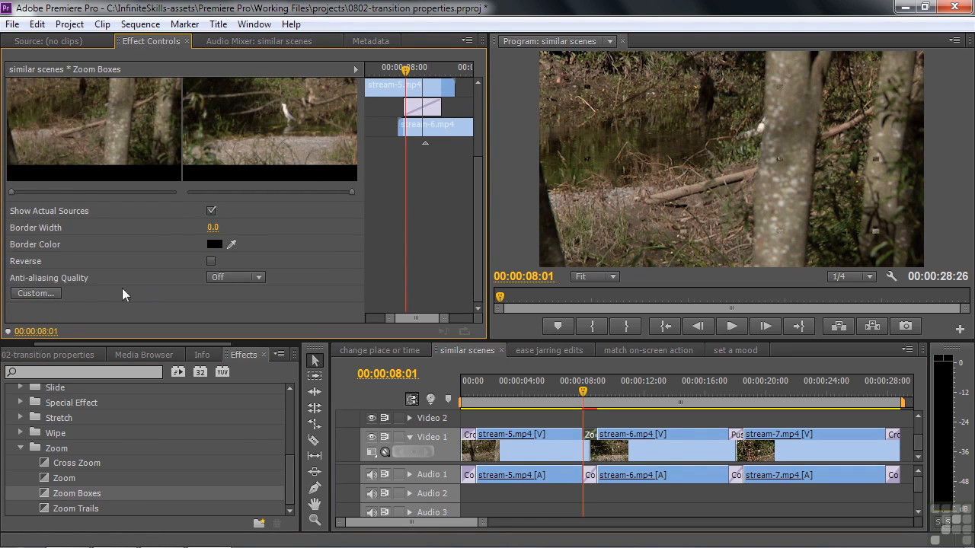
left_click(31, 294)
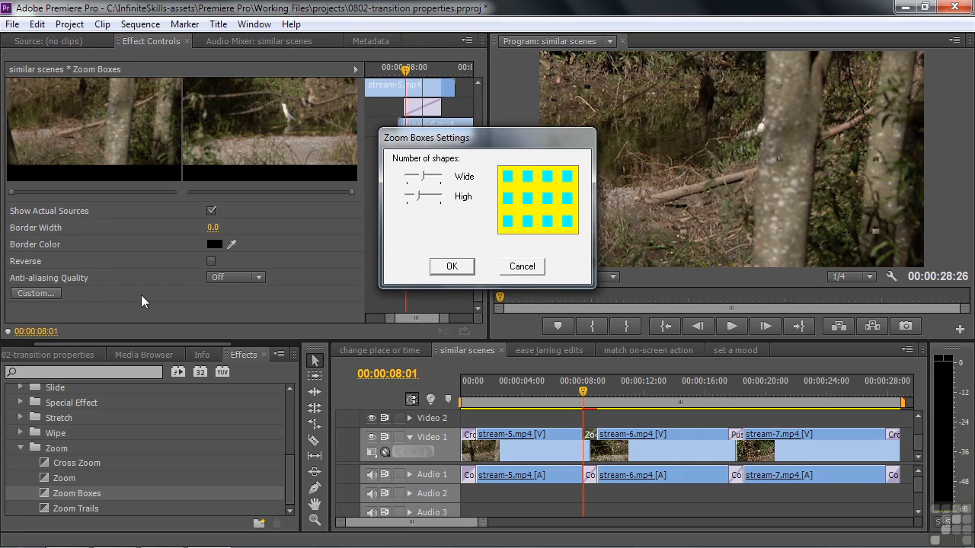
left_click(522, 267)
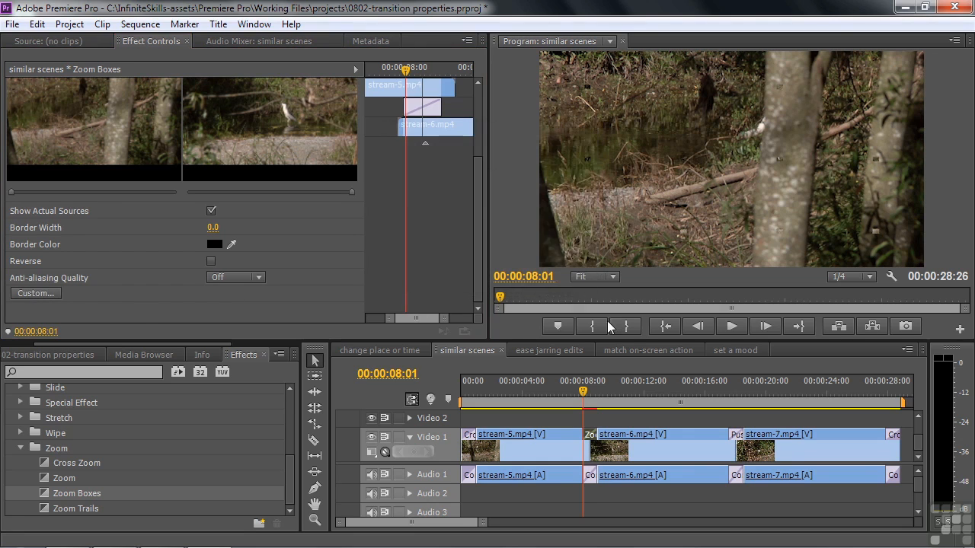
Play the Zoom Boxes transition and scrub through it, parking the playhead at 00:00:08:18
left_click_drag(582, 388, 579, 388)
key("space")
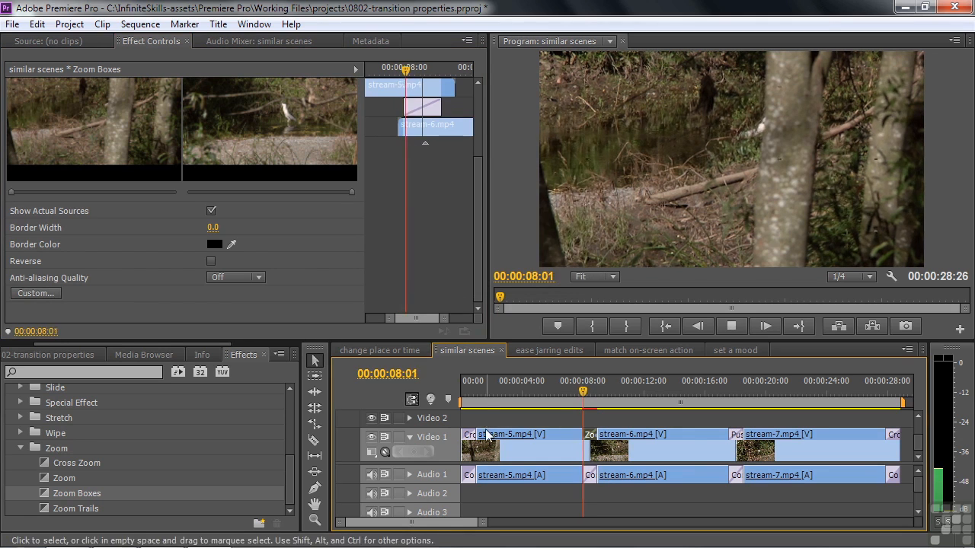
key("space")
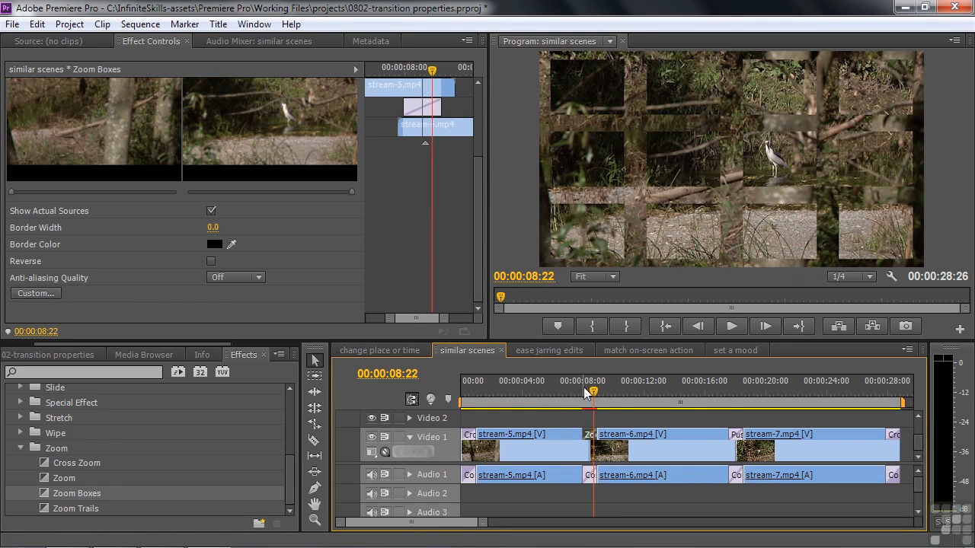
left_click(592, 393)
left_click_drag(591, 393, 593, 394)
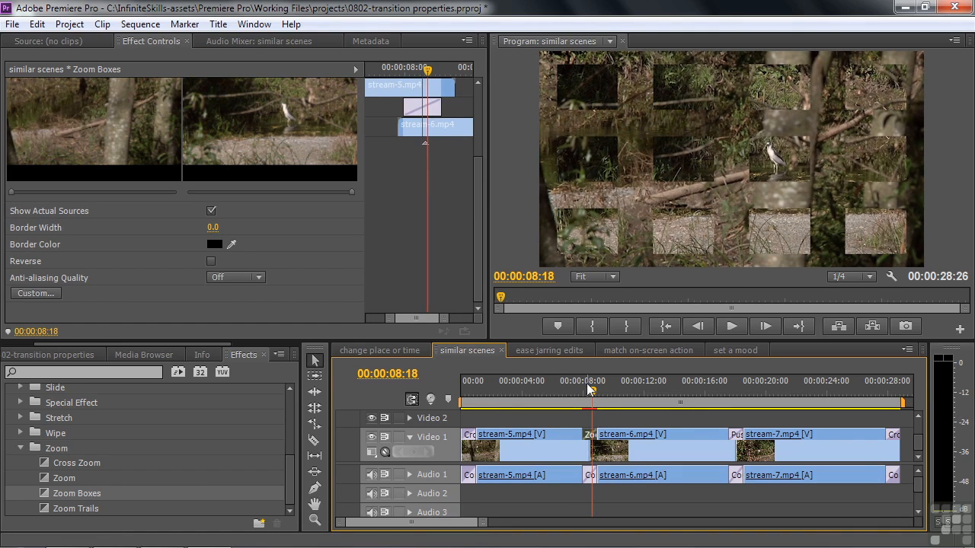
Set the Zoom Boxes transition's number of shapes to 5 wide and 6 high
left_click(26, 294)
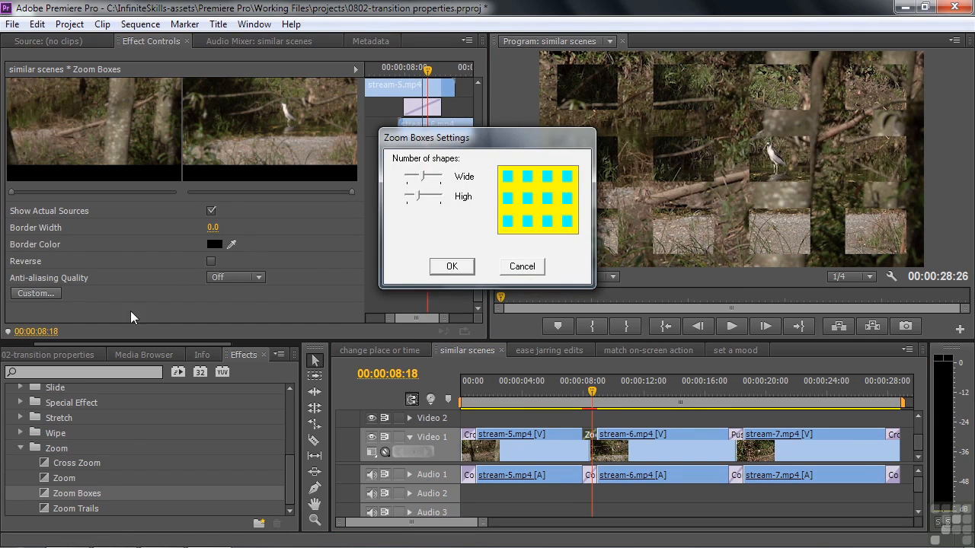
left_click_drag(424, 179, 435, 200)
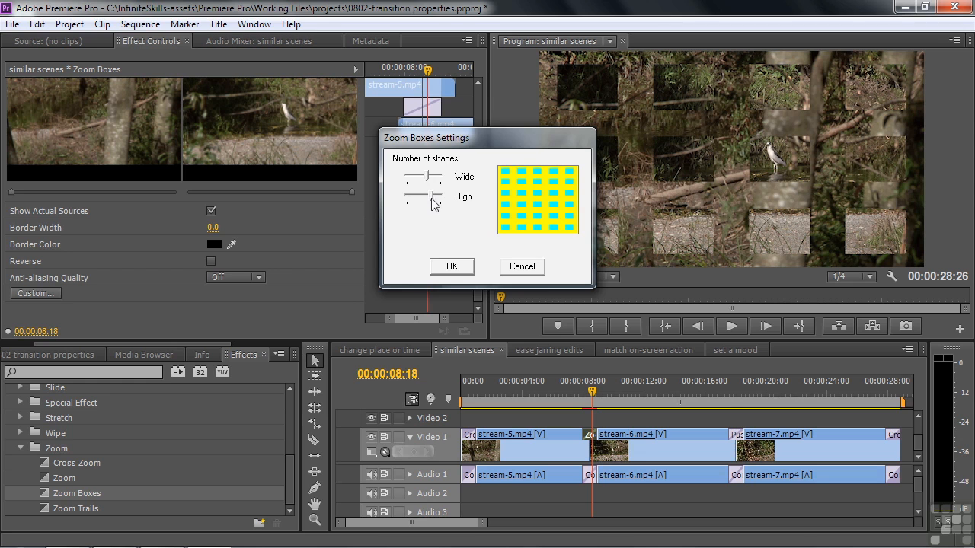
left_click(450, 267)
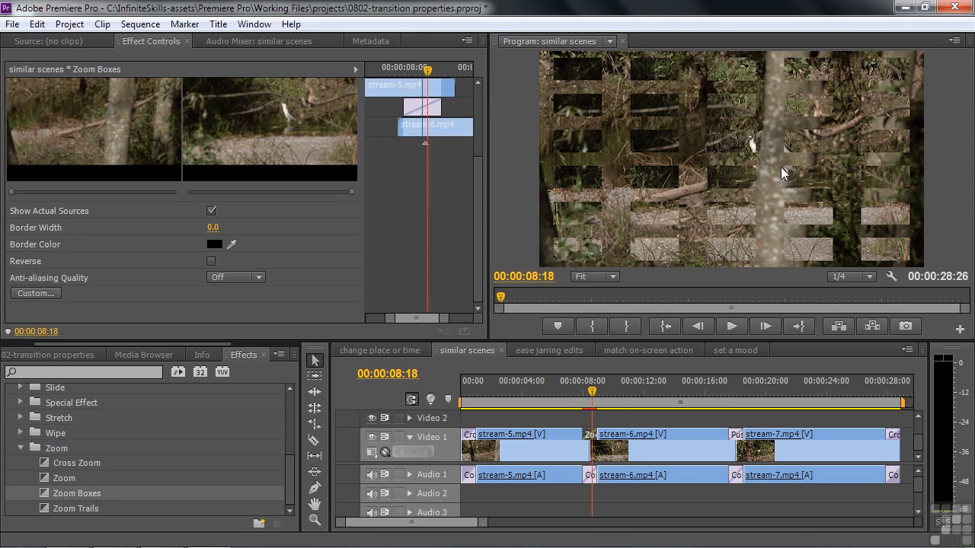
Play back the customized Zoom Boxes transition from its beginning, stopping at 00:00:09:26
left_click(582, 388)
key("space")
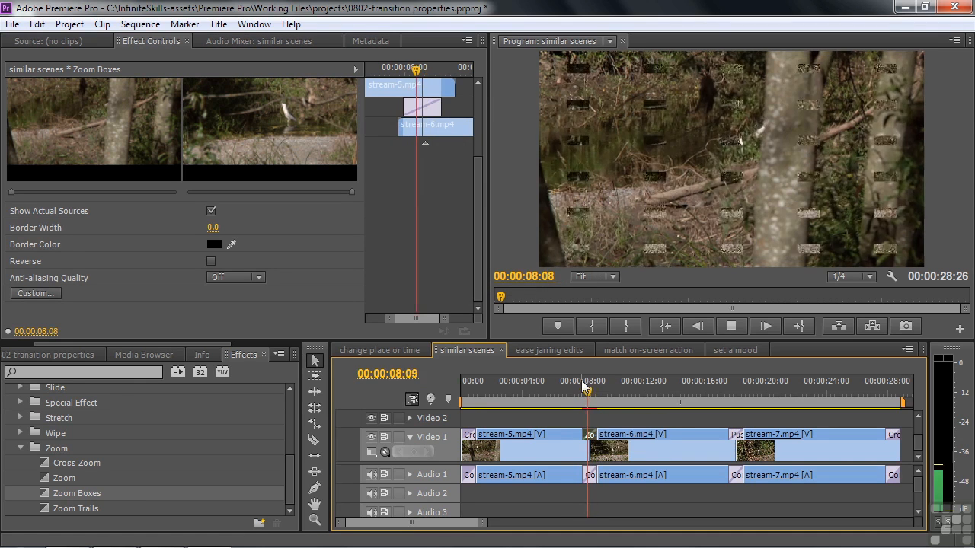
key("space")
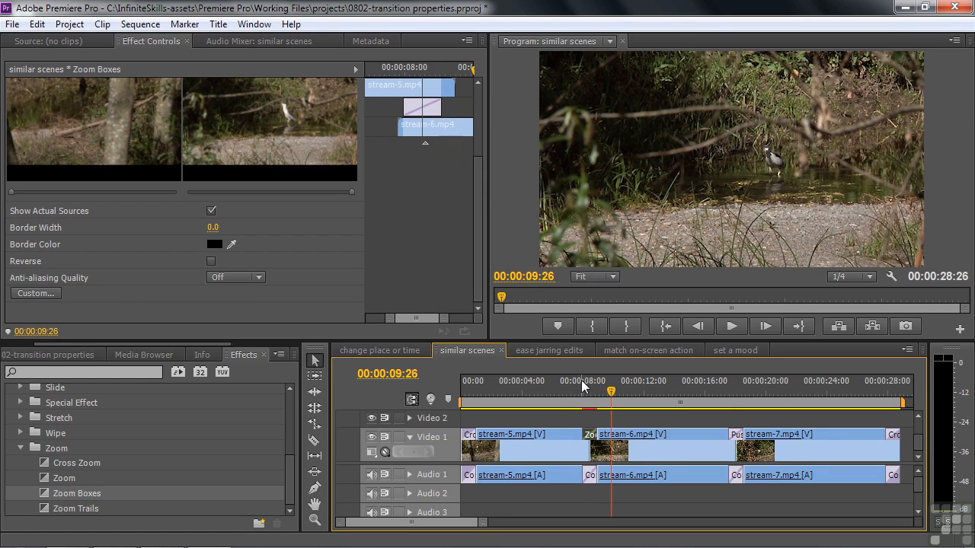